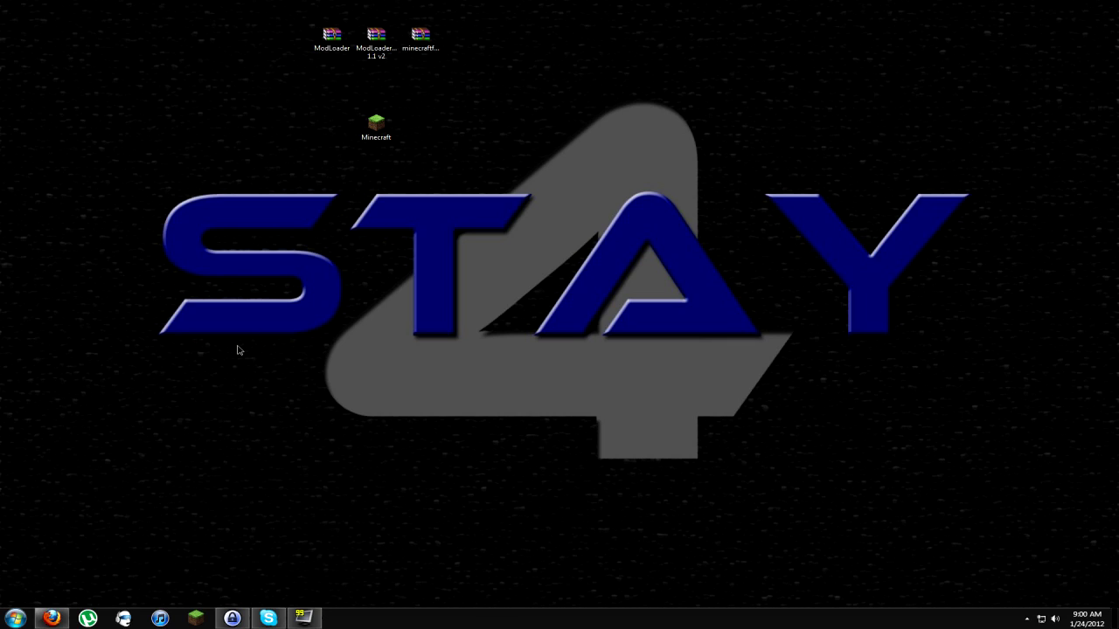
Open the Windows Start menu.
left_click(14, 618)
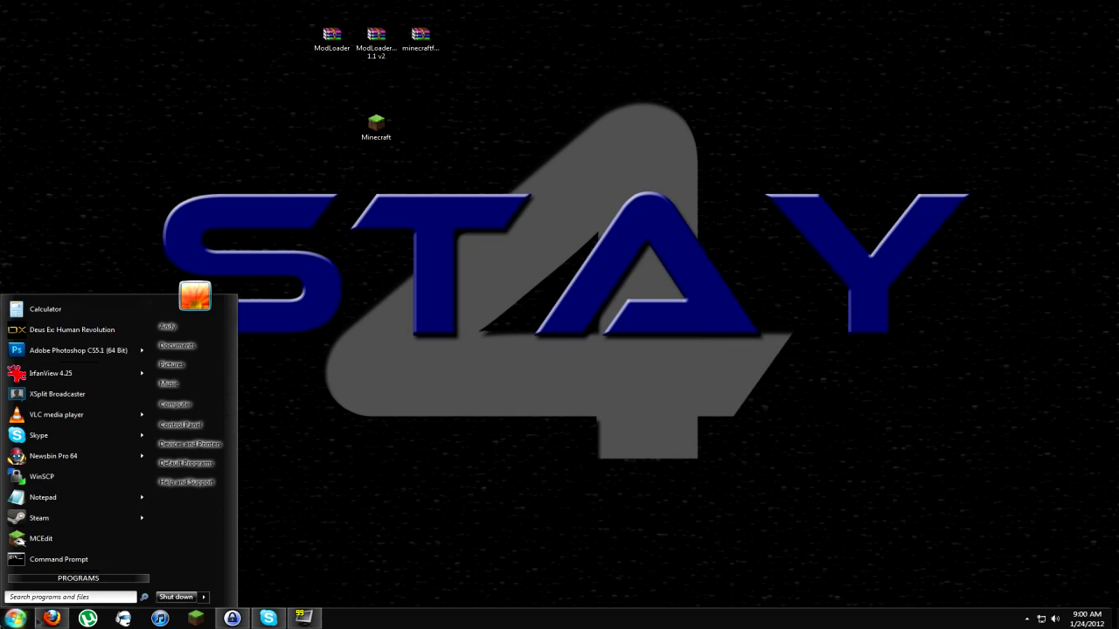
Search %appdata% and open the .minecraft folder inside AppData Roaming.
left_click(92, 596)
type("%")
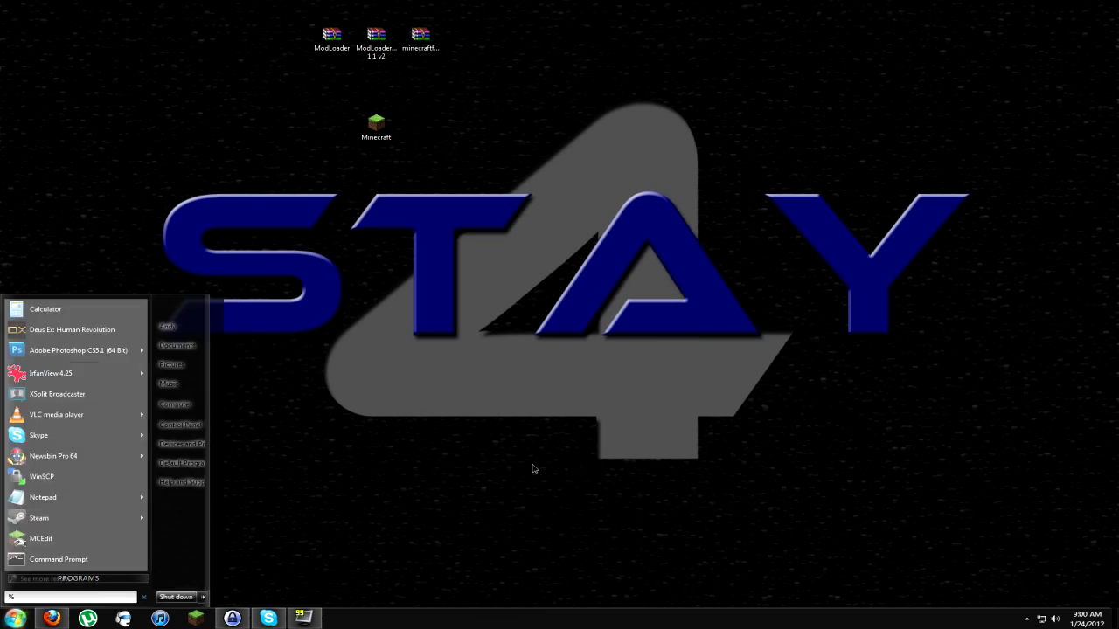
type("appdata%")
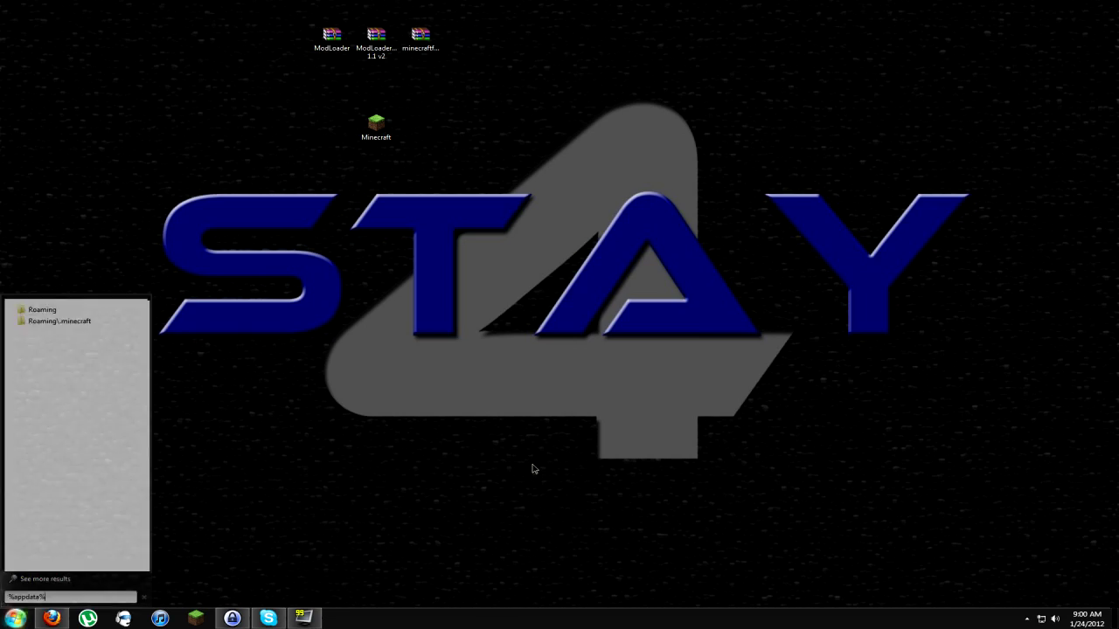
key("Return")
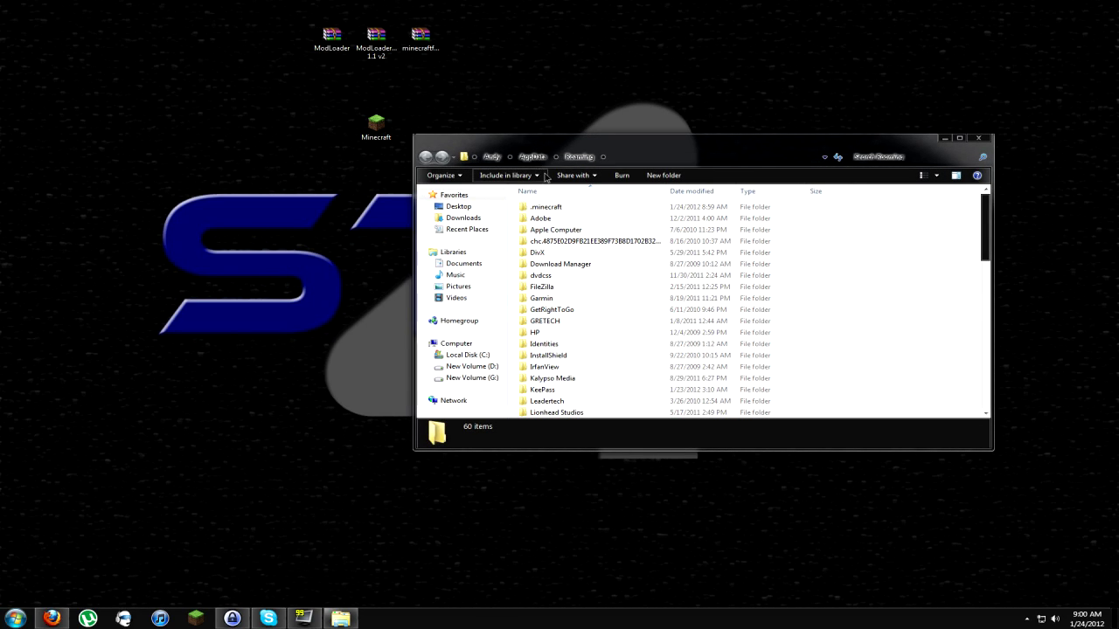
left_click(554, 208)
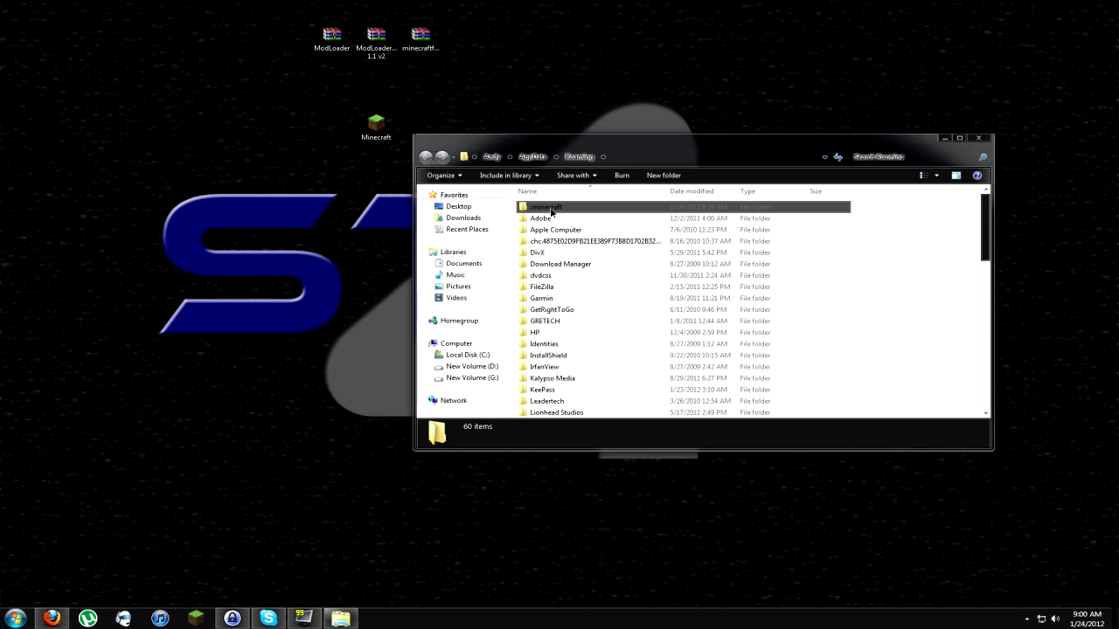
double_click(550, 208)
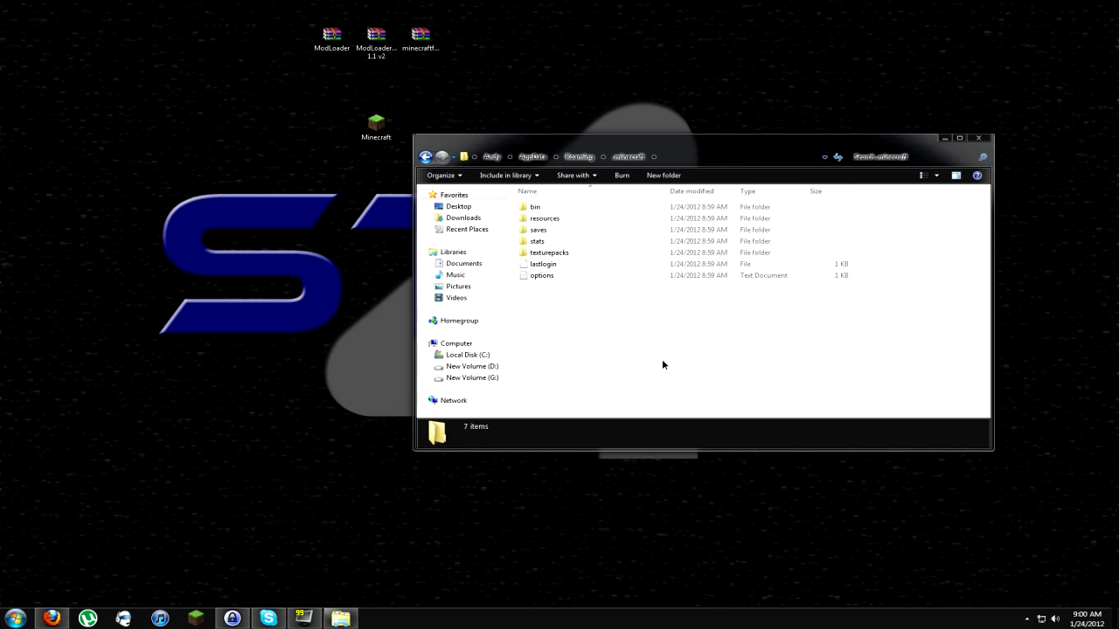
Move the .minecraft folder from Roaming to the Recycle Bin and close Explorer.
key("BackSpace")
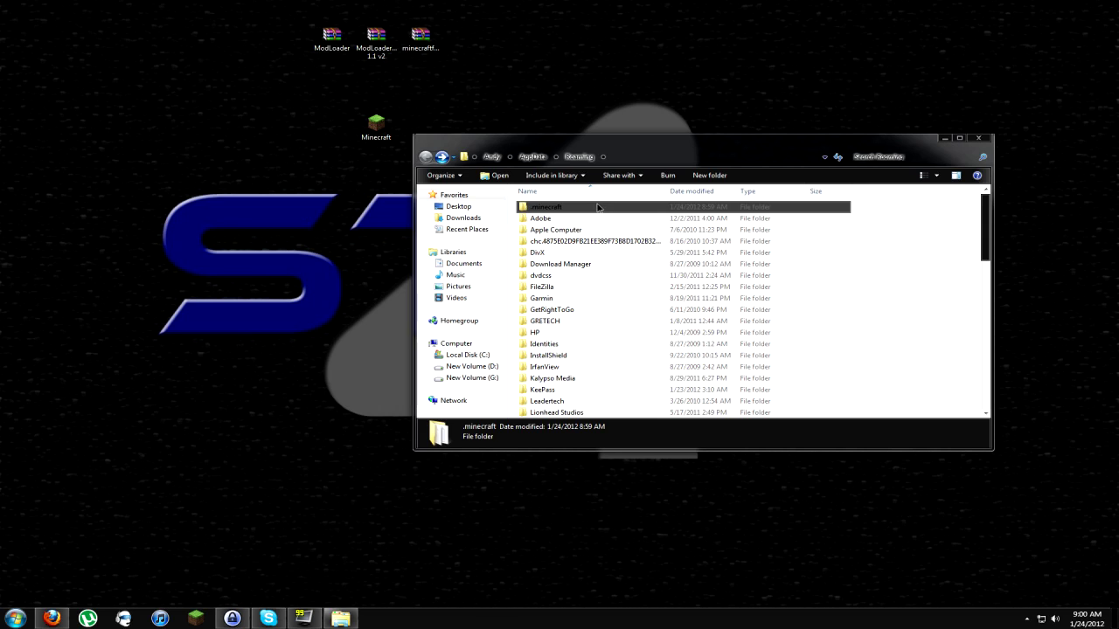
key("Delete")
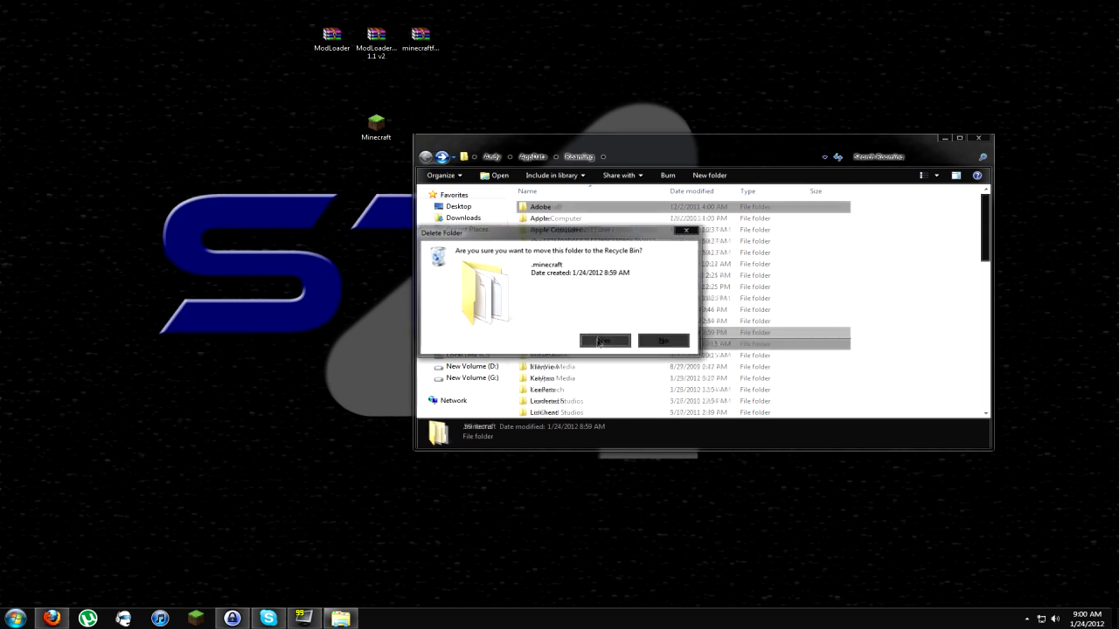
left_click(595, 338)
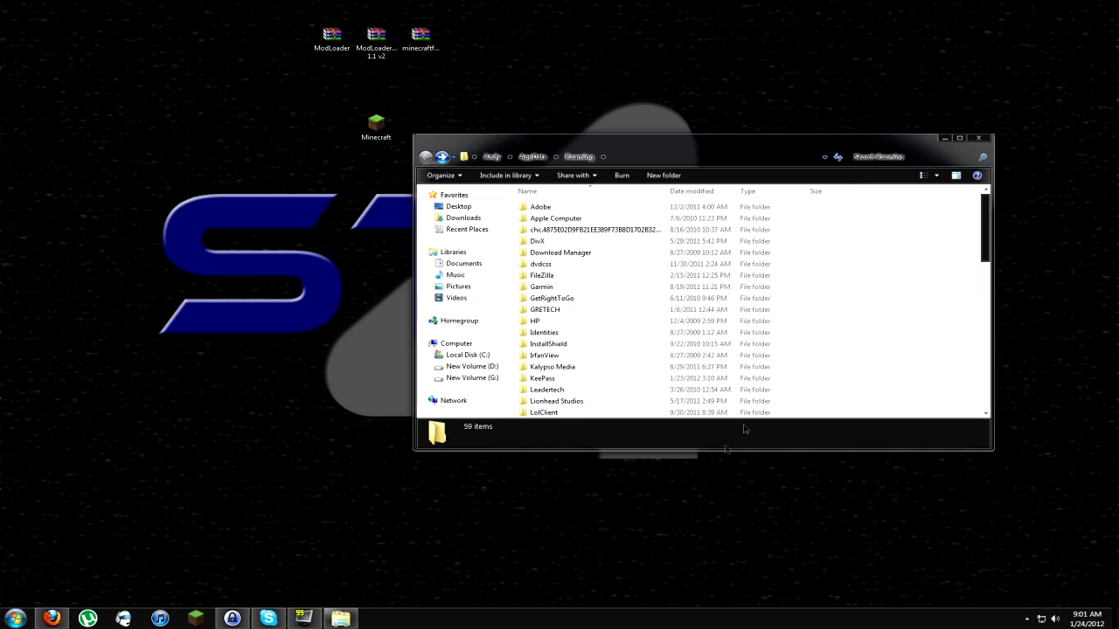
left_click(981, 142)
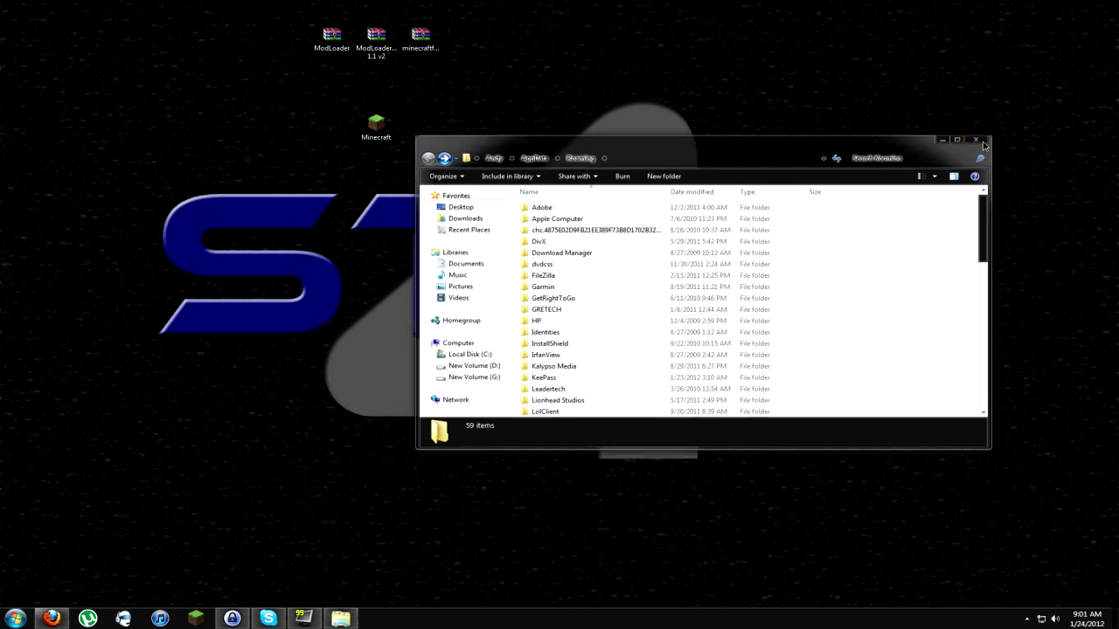
Start the Minecraft launcher and log in with the account username and password to re-download the game.
double_click(381, 138)
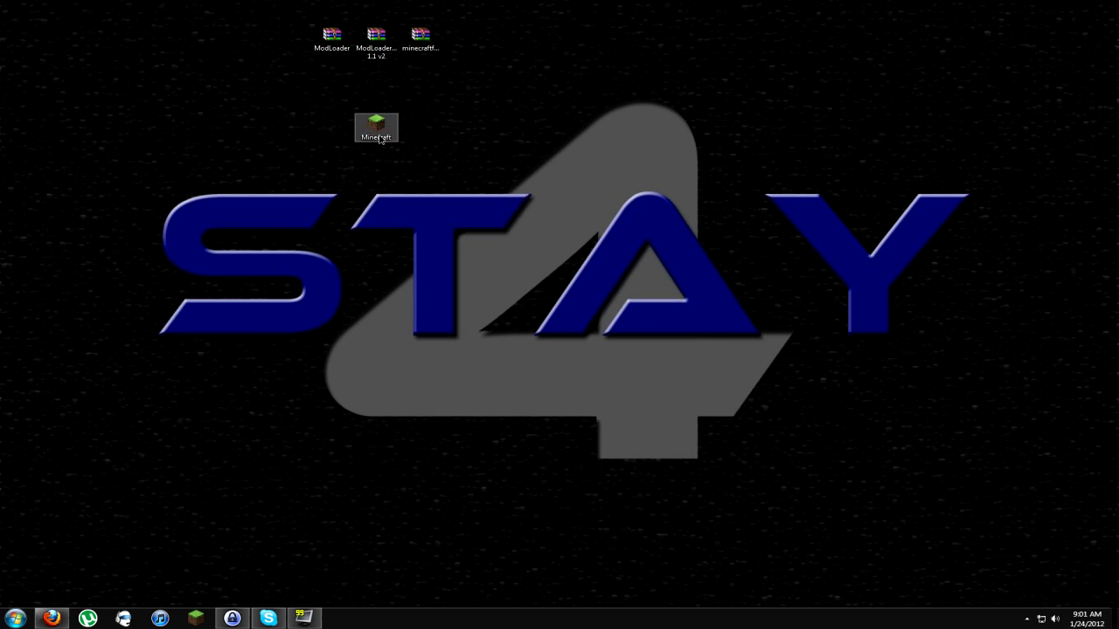
left_click(593, 307)
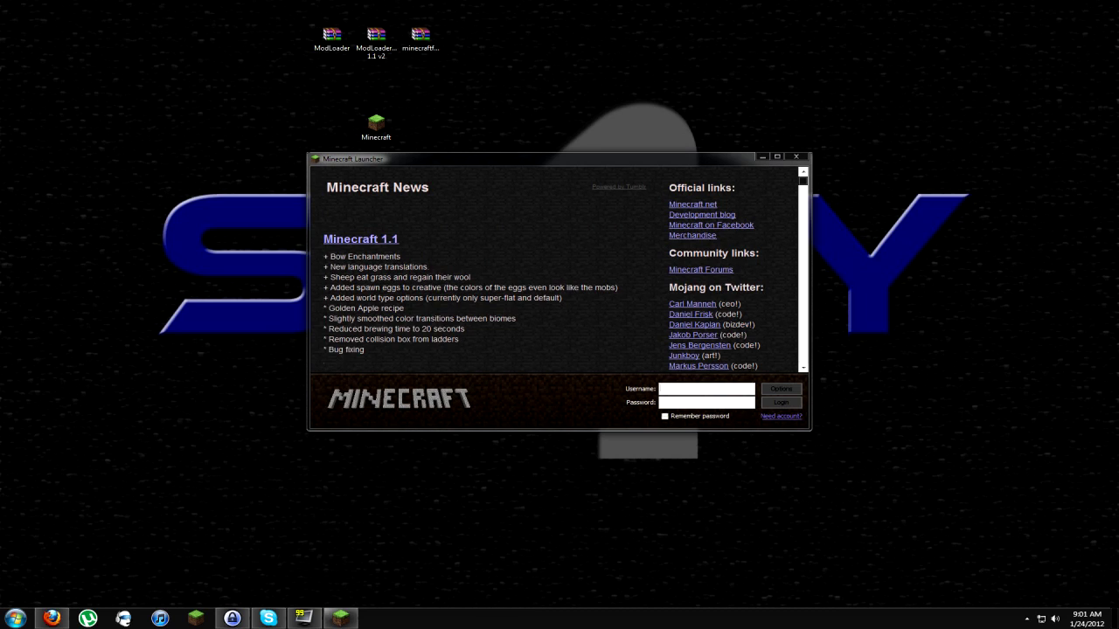
type("stay4")
key("Tab")
type("******")
key("Return")
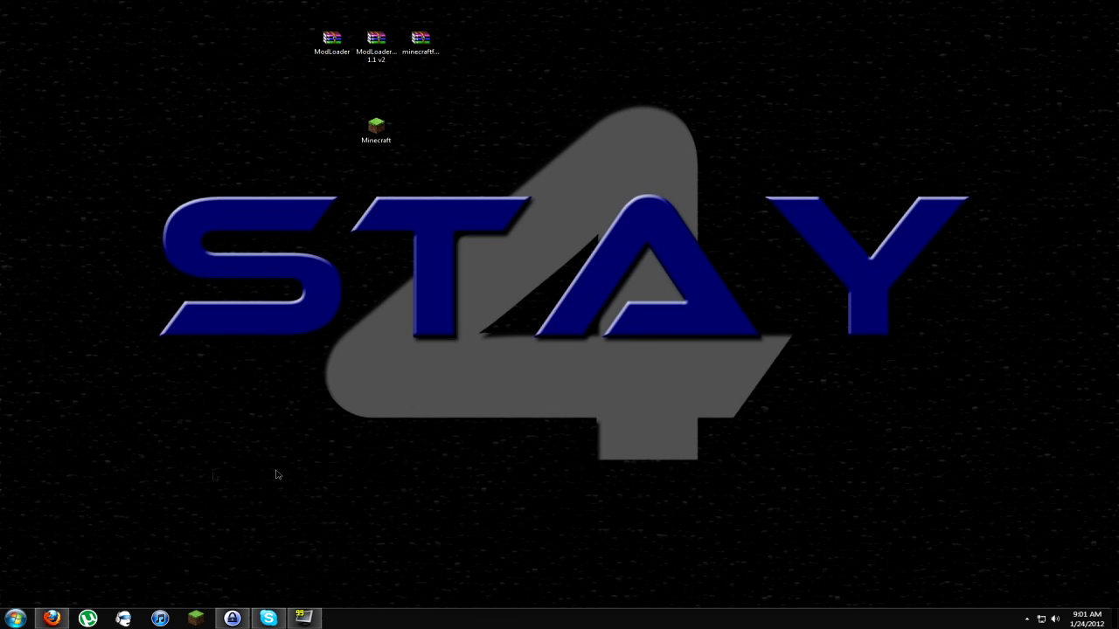
Open the regenerated .minecraft bin folder through a %appdata% search.
left_click(16, 618)
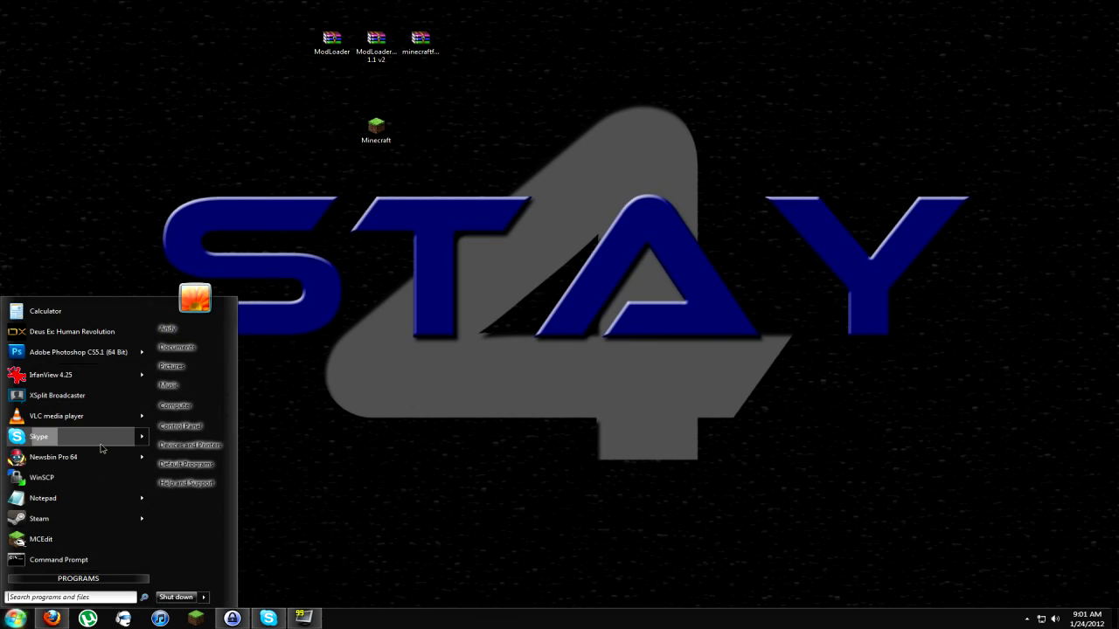
mouse_move(101, 442)
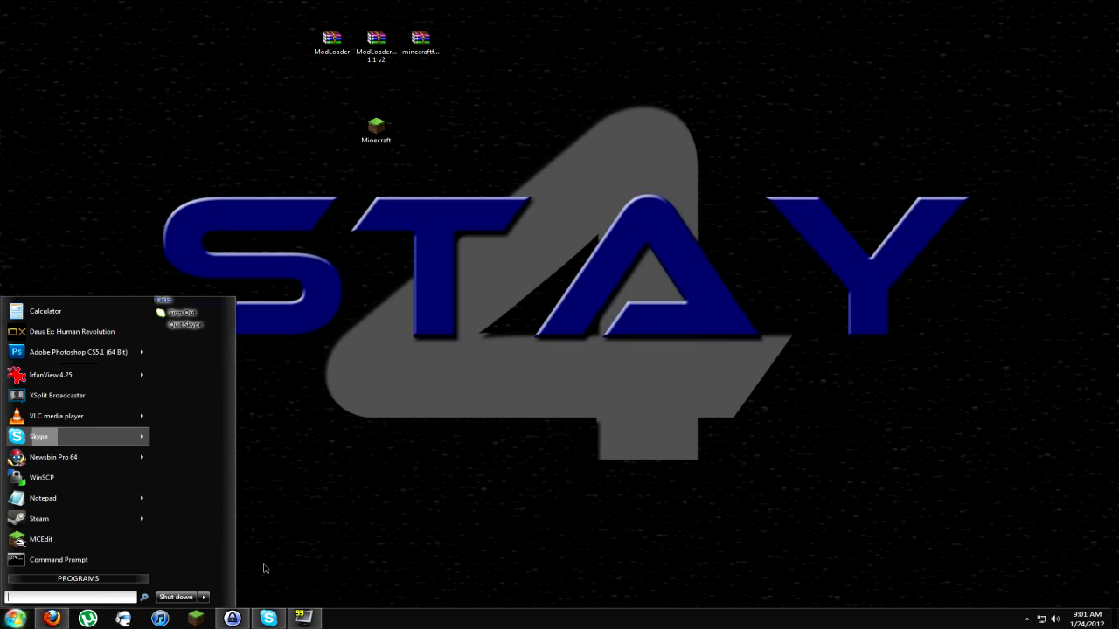
type("%appda")
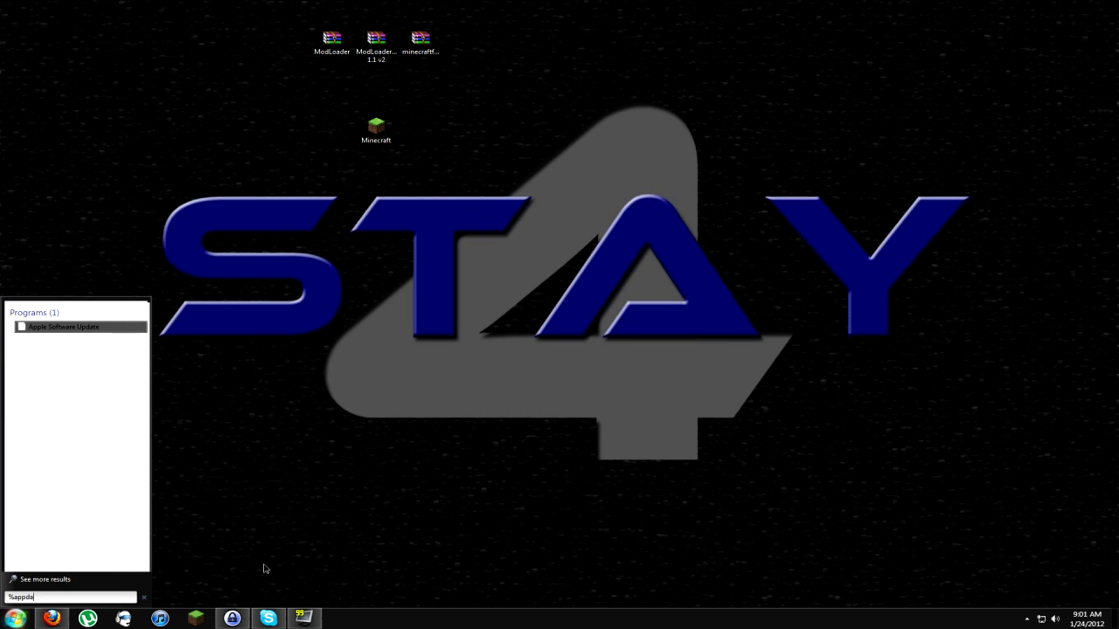
type("ta%")
key("Return")
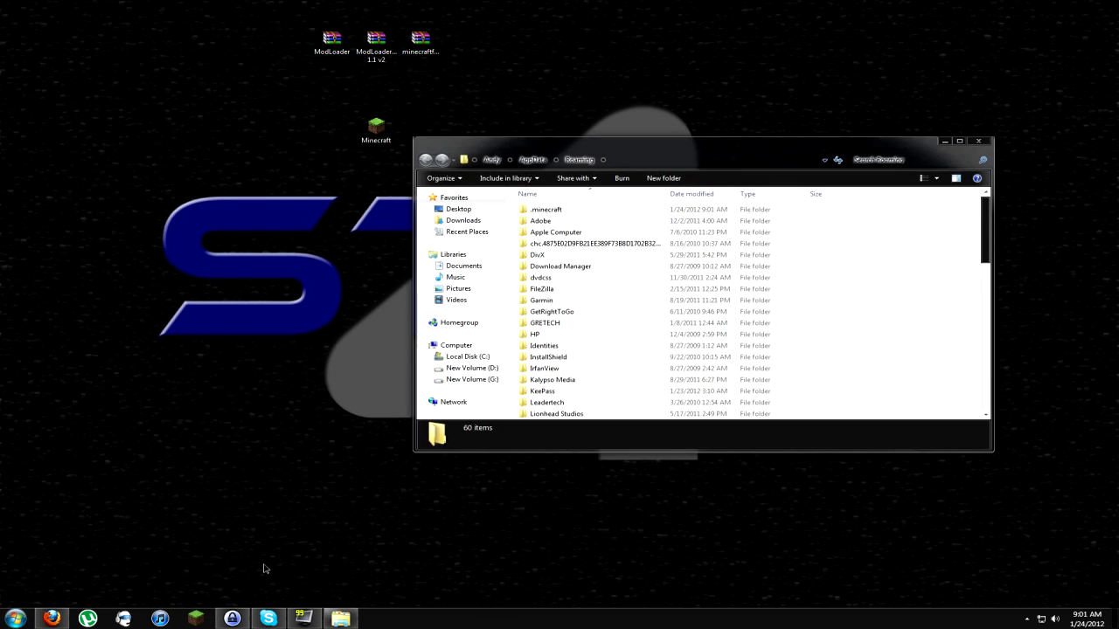
double_click(582, 212)
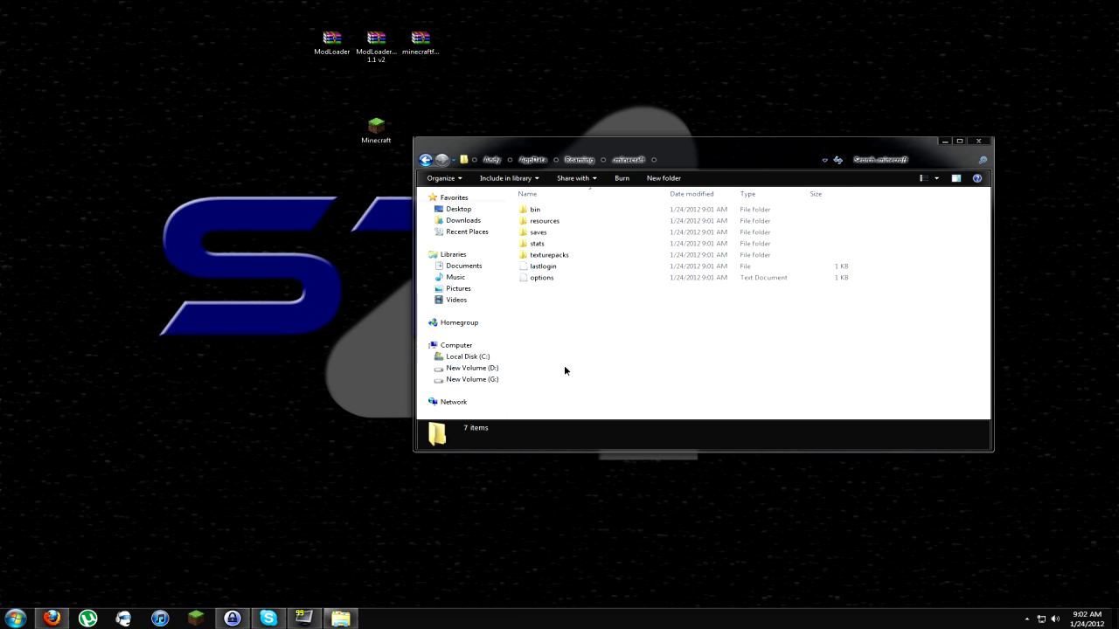
double_click(566, 214)
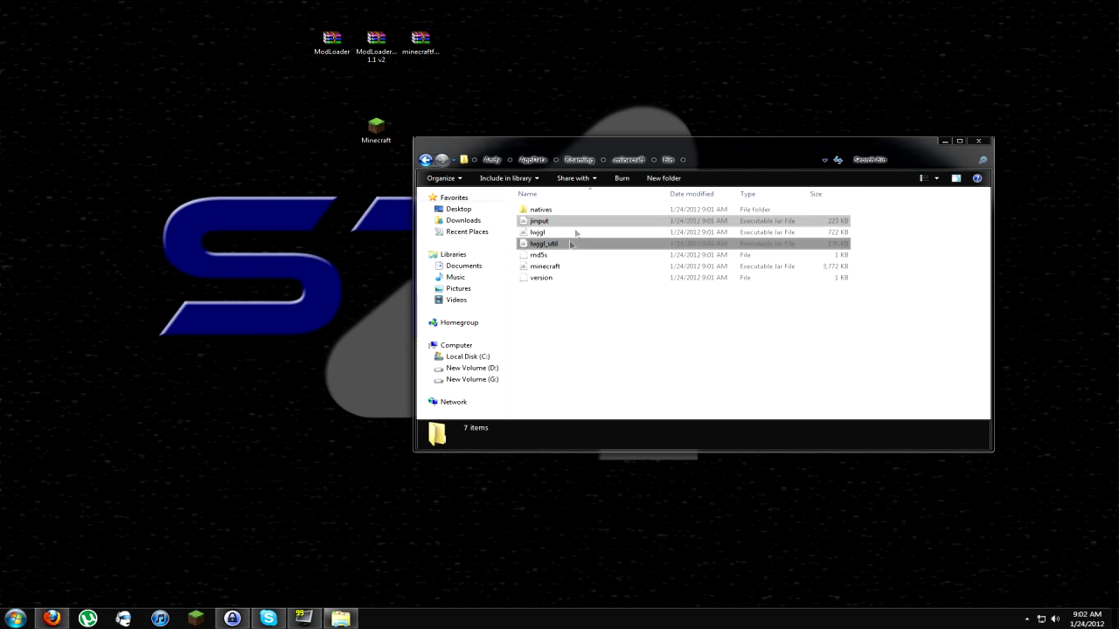
Open minecraft.jar from the bin folder with WinRAR archiver via Open with.
left_click(560, 275)
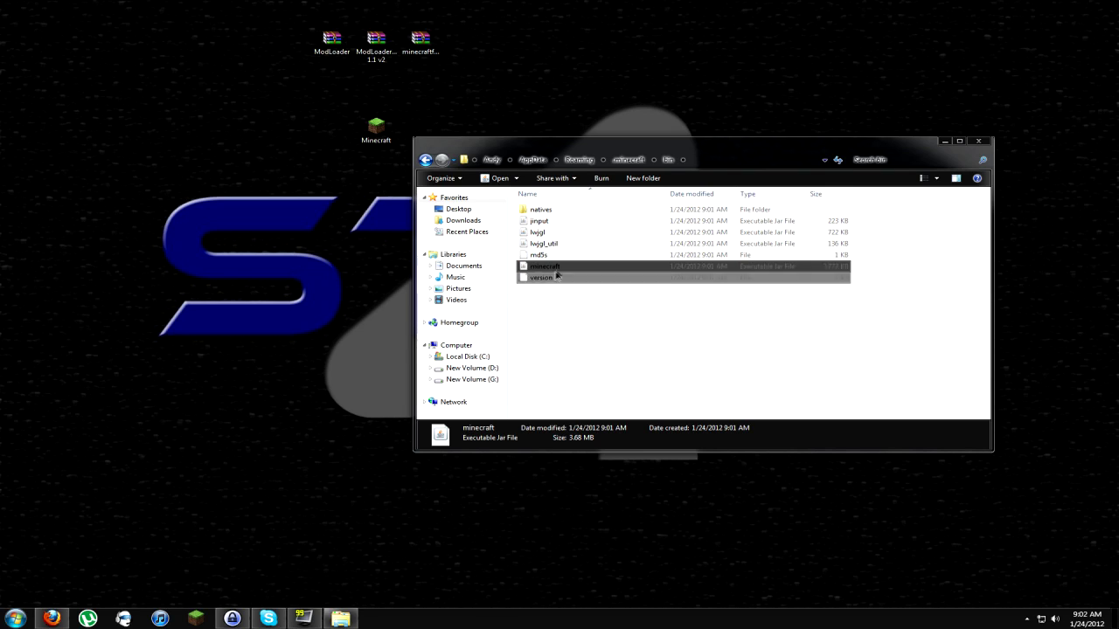
right_click(557, 273)
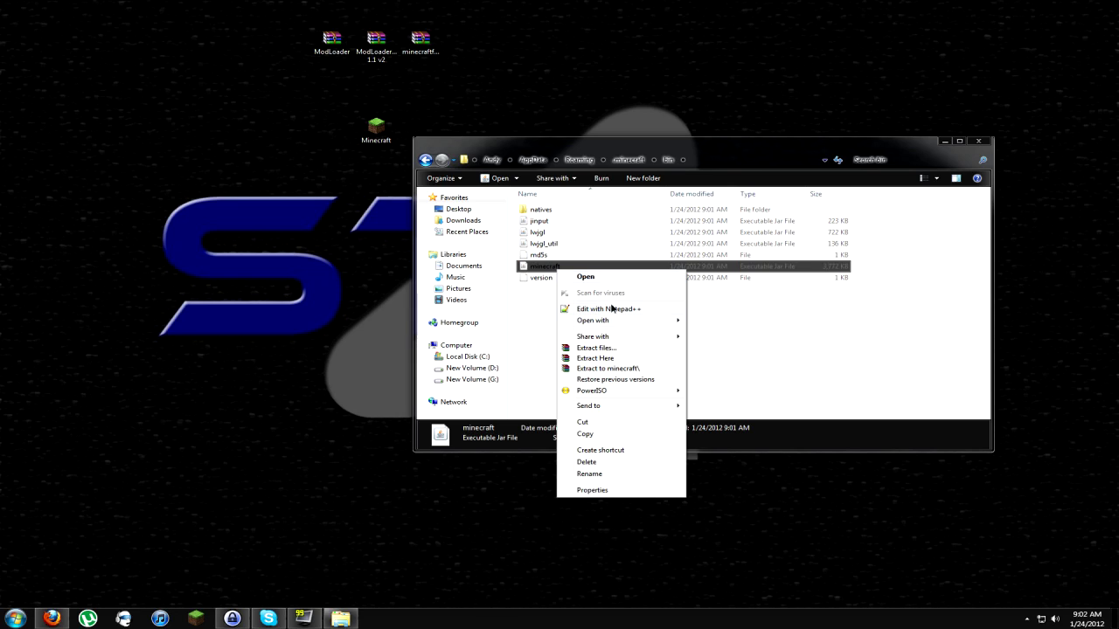
mouse_move(629, 322)
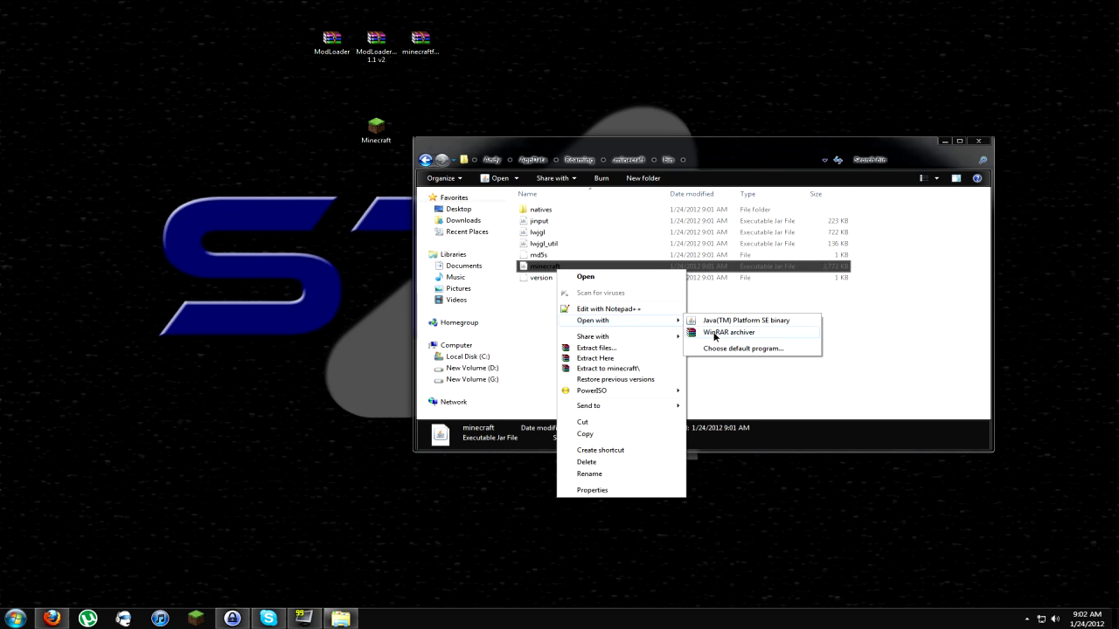
left_click(715, 333)
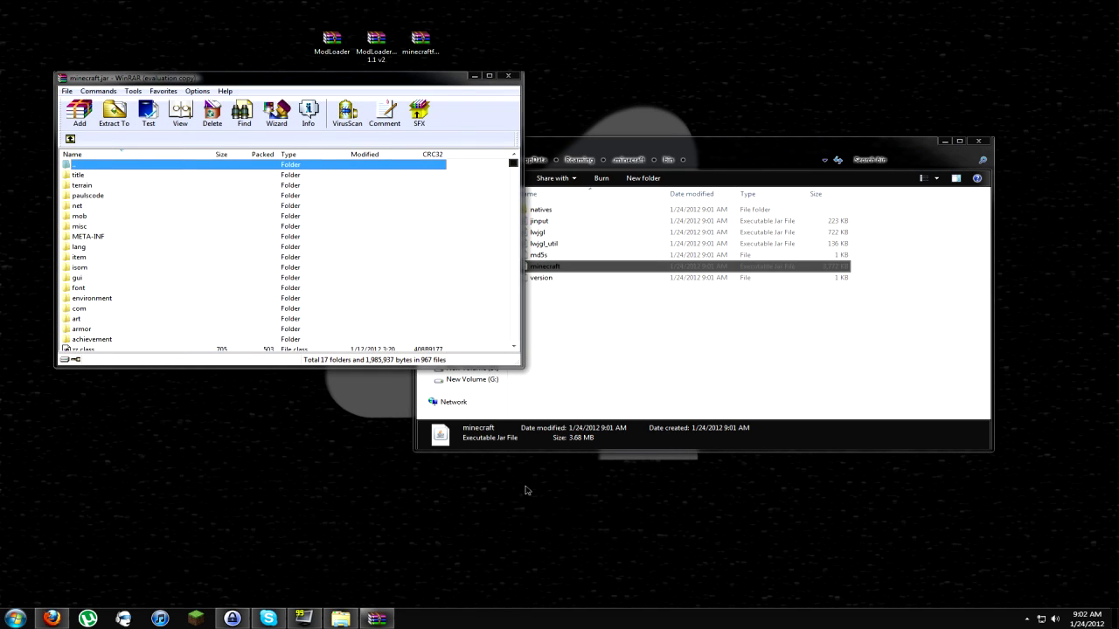
Dismiss the licence reminder, enlarge the minecraft.jar window and move it right, then select ModLoader.zip.
left_click(375, 180)
left_click_drag(524, 368, 827, 546)
scroll(498, 359, "down", 20)
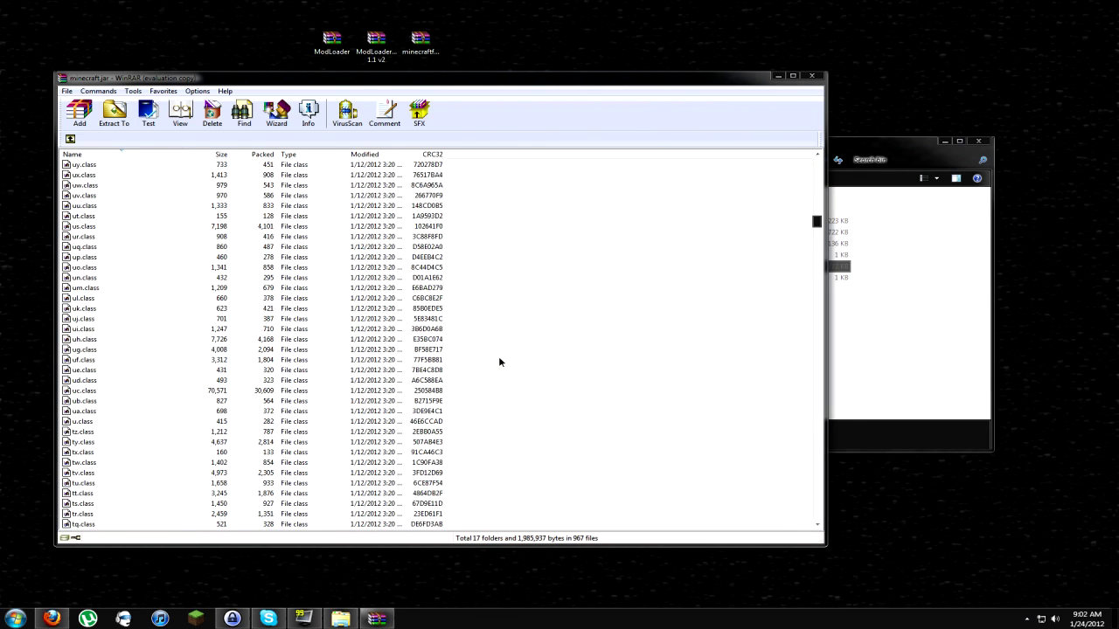
scroll(499, 361, "up", 20)
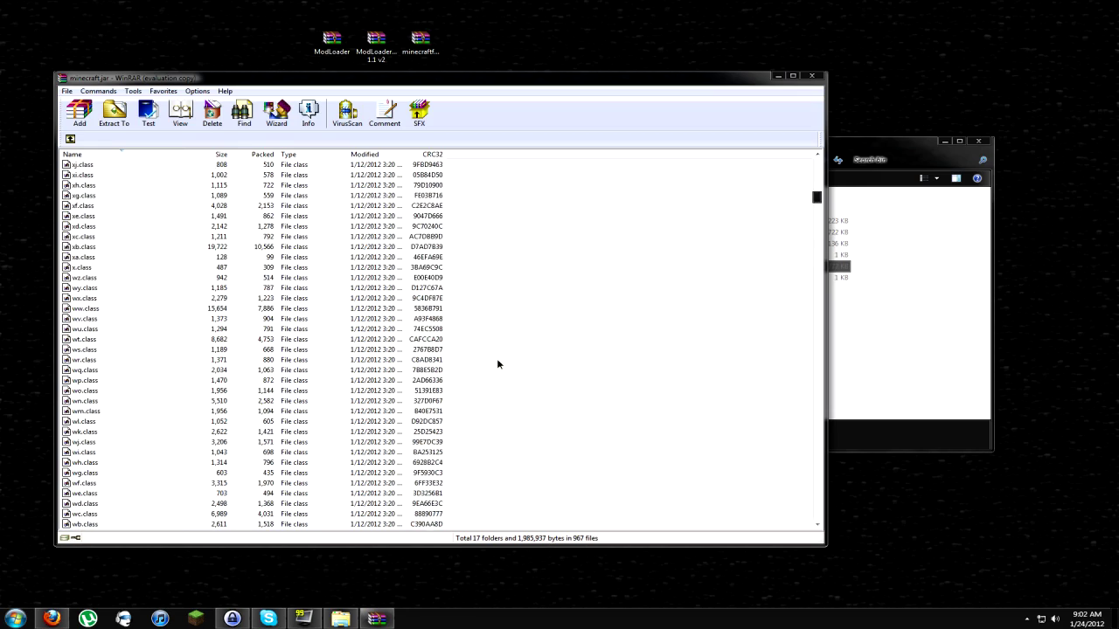
scroll(497, 363, "up", 20)
left_click_drag(345, 83, 616, 72)
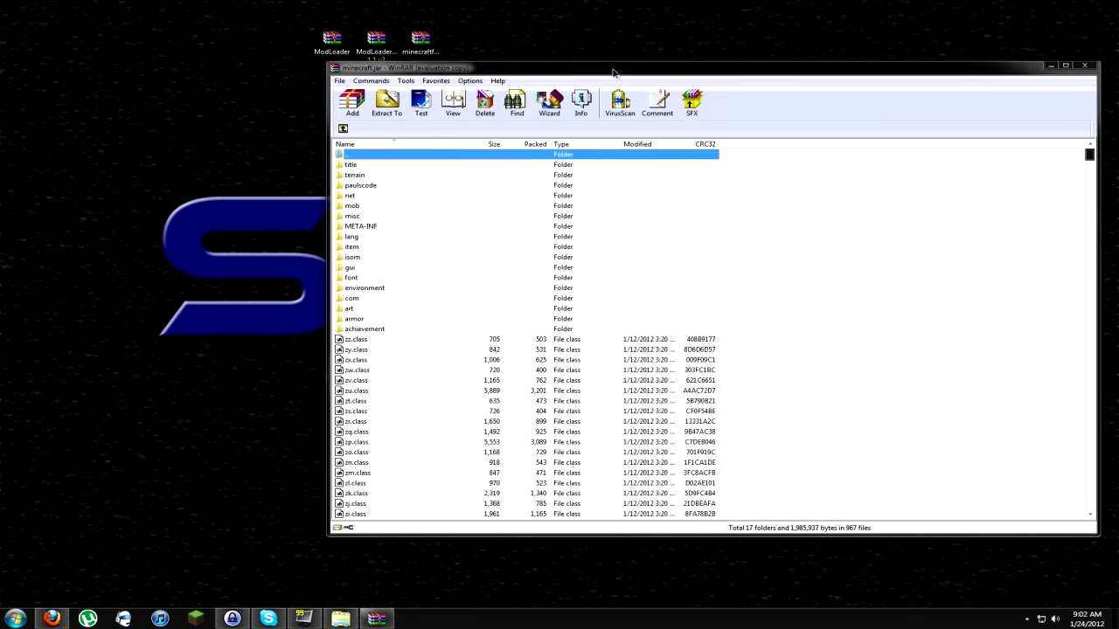
left_click(337, 42)
Open ModLoader.zip in a second WinRAR window positioned beside minecraft.jar.
double_click(338, 42)
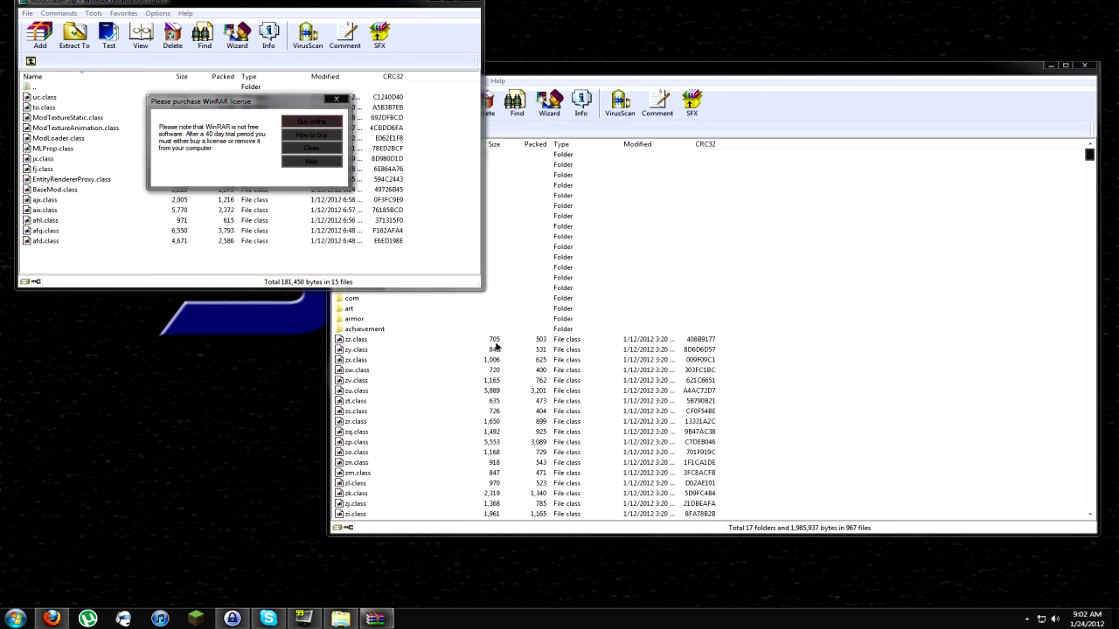
left_click(336, 99)
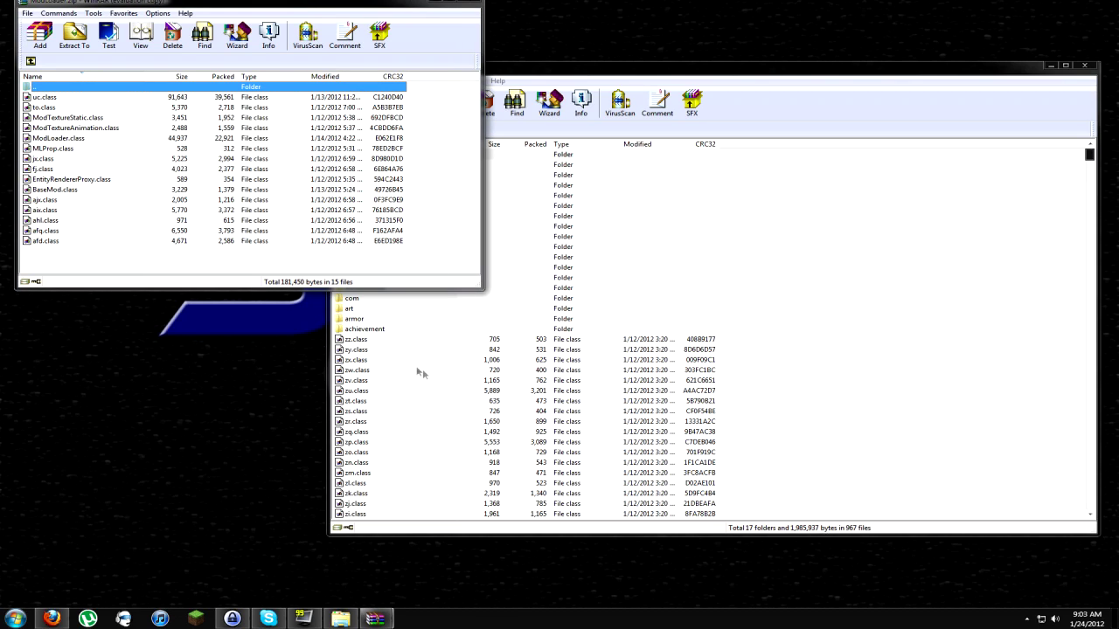
left_click_drag(357, 10, 341, 73)
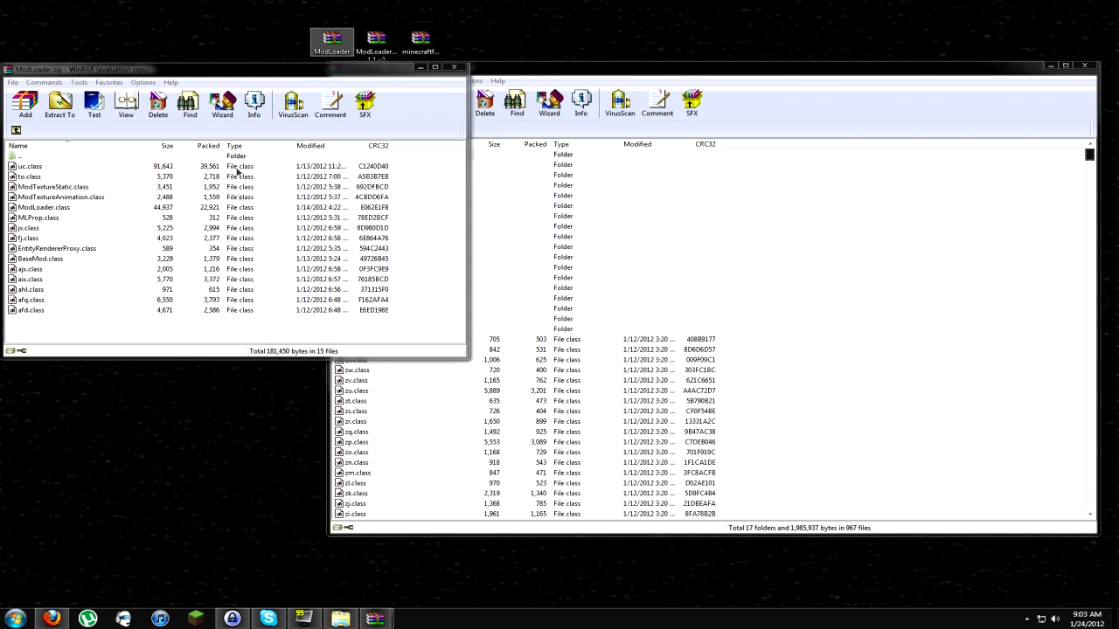
left_click_drag(116, 73, 140, 80)
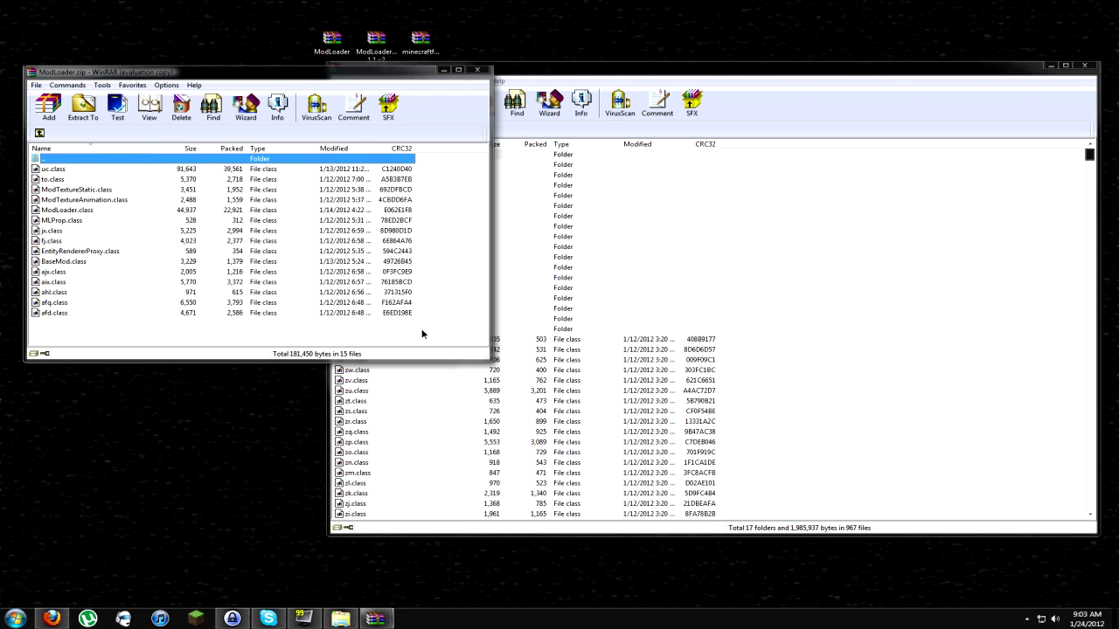
Add all 15 ModLoader class files into minecraft.jar, then close ModLoader.zip.
left_click_drag(421, 334, 148, 166)
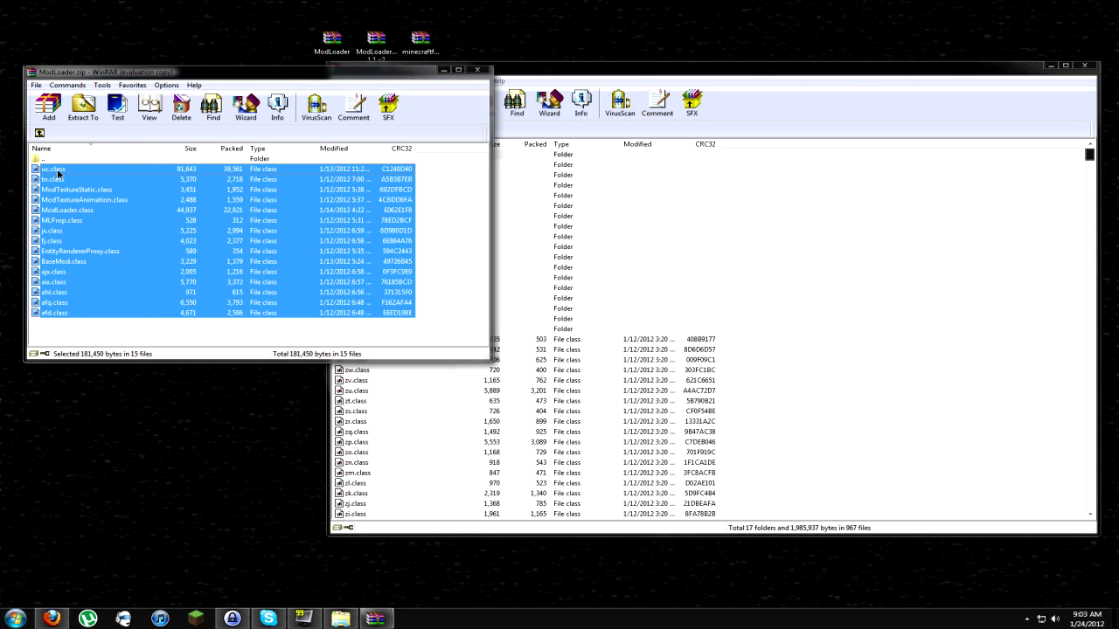
left_click_drag(57, 169, 824, 433)
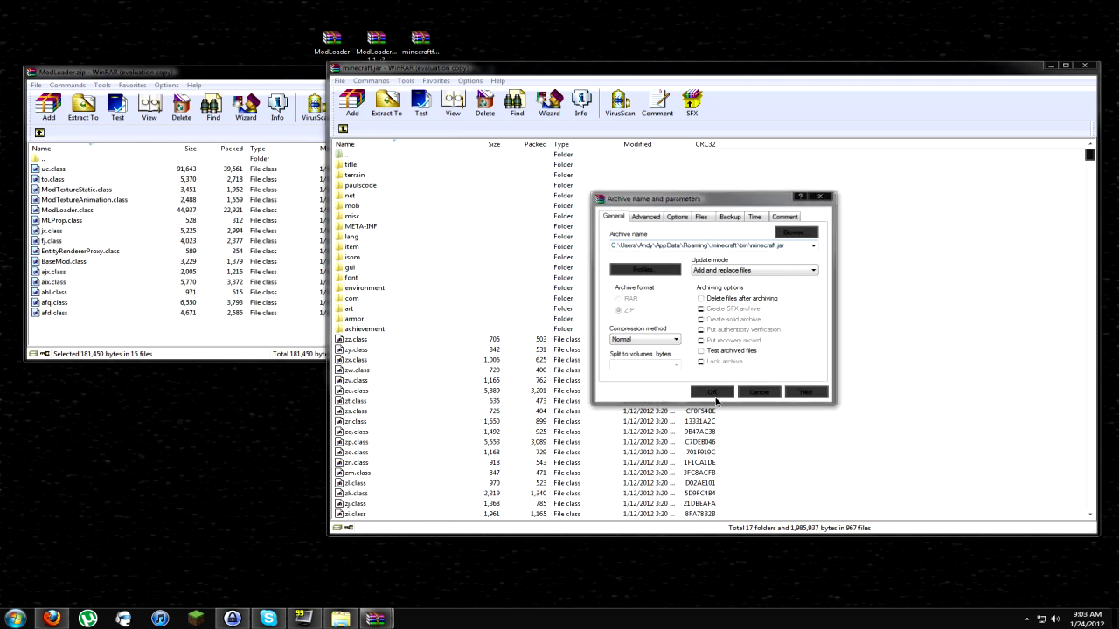
key("Return")
left_click(293, 77)
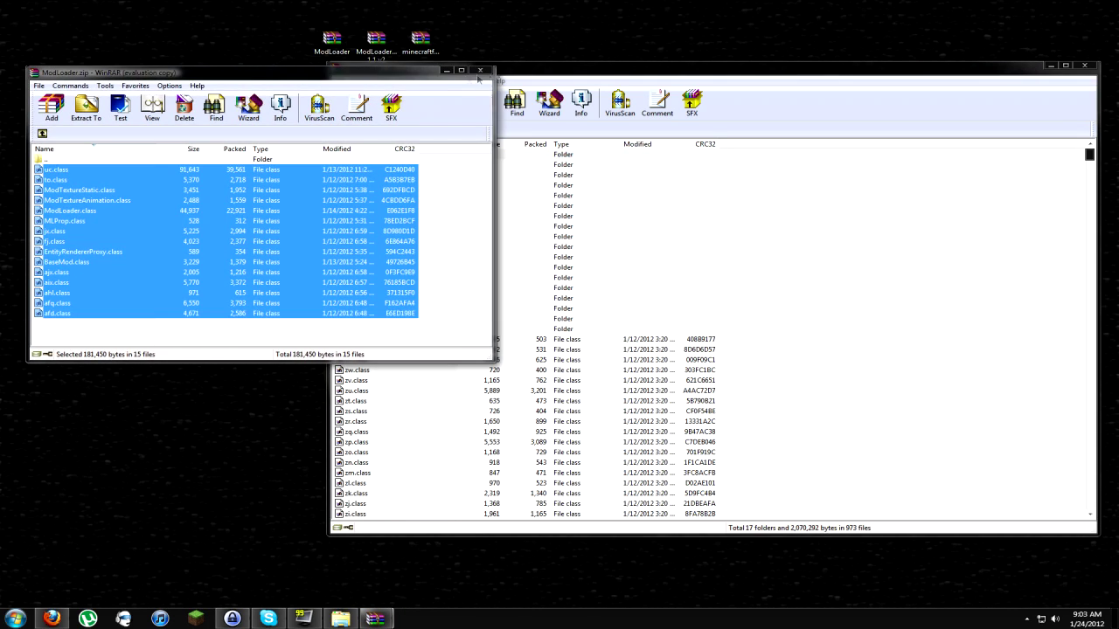
Delete the META-INF folder from minecraft.jar and close the WinRAR window.
left_click(491, 75)
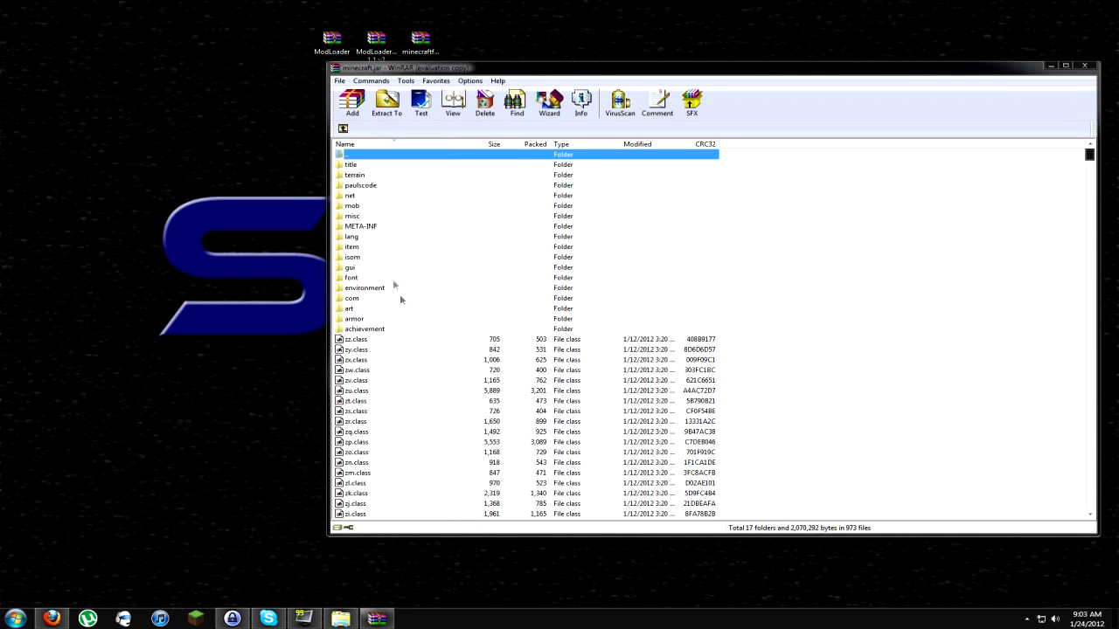
left_click(367, 229)
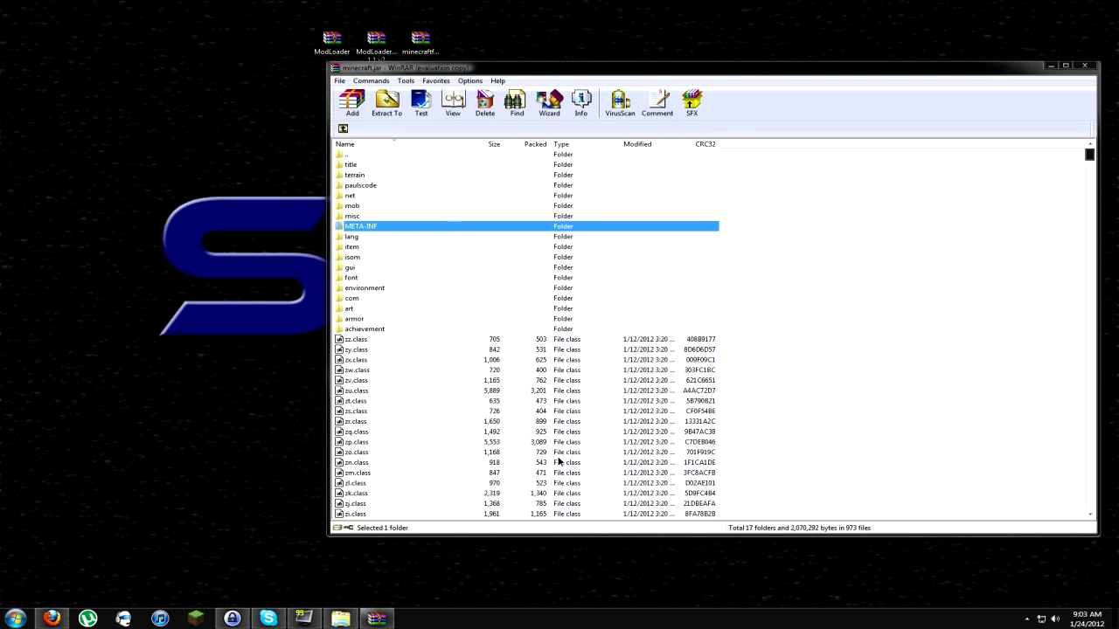
key("Delete")
left_click(572, 328)
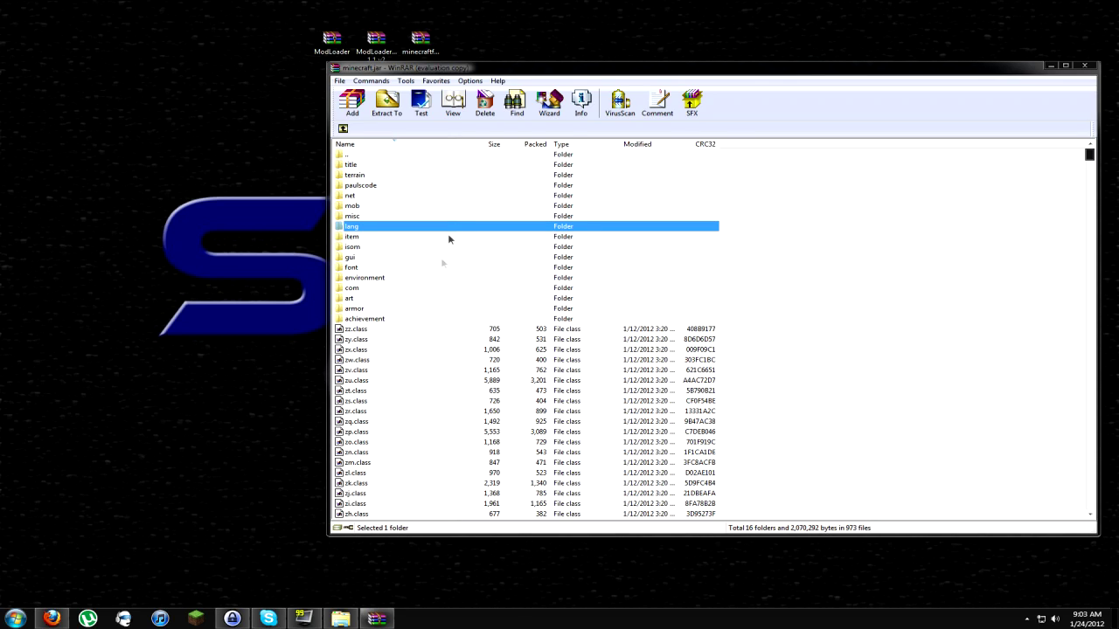
left_click_drag(735, 68, 628, 60)
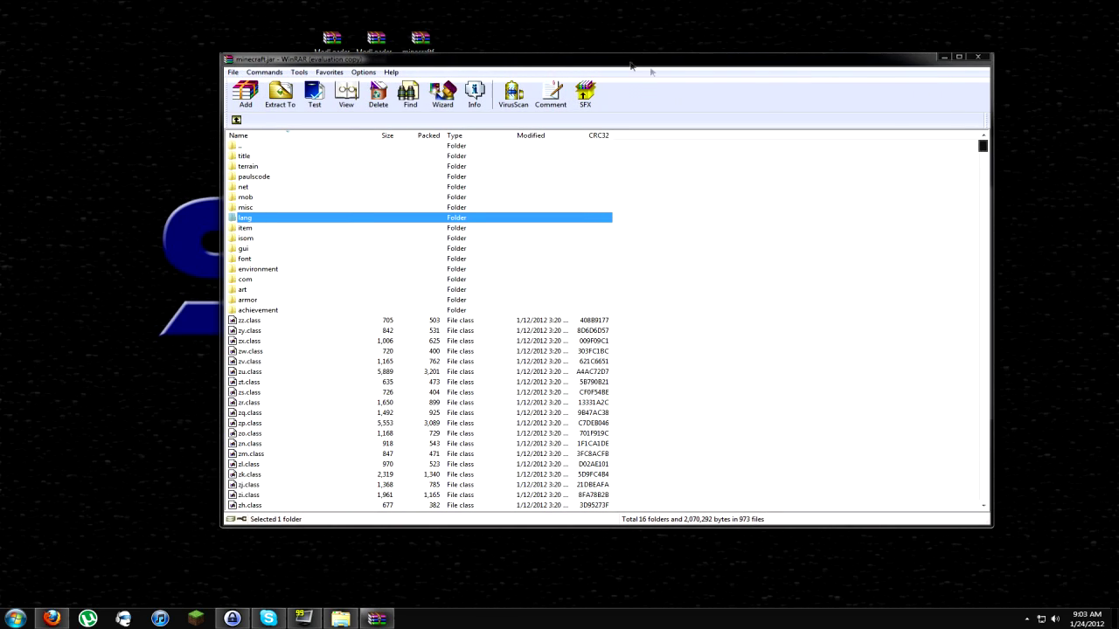
left_click(981, 58)
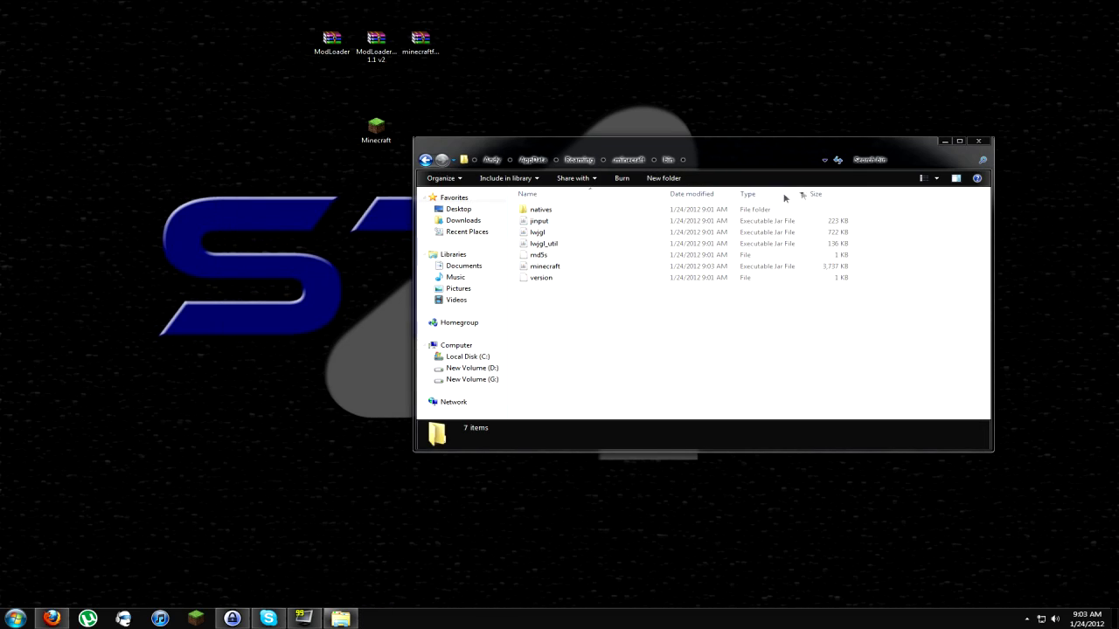
Launch the modded Minecraft 1.1, log in to the title screen, then close the game.
left_click(978, 145)
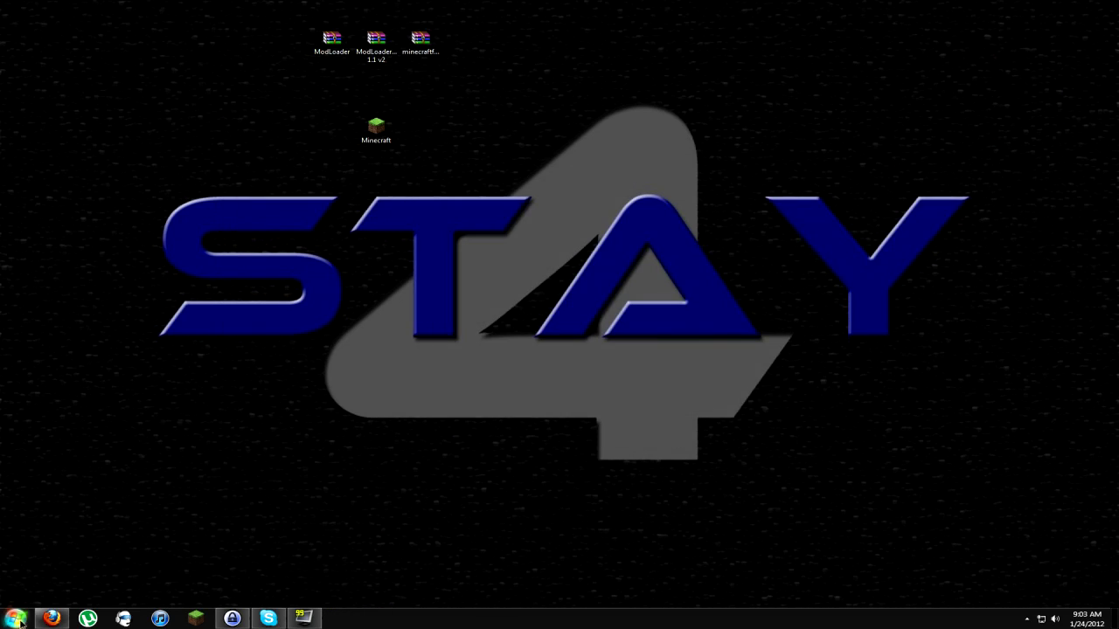
double_click(376, 128)
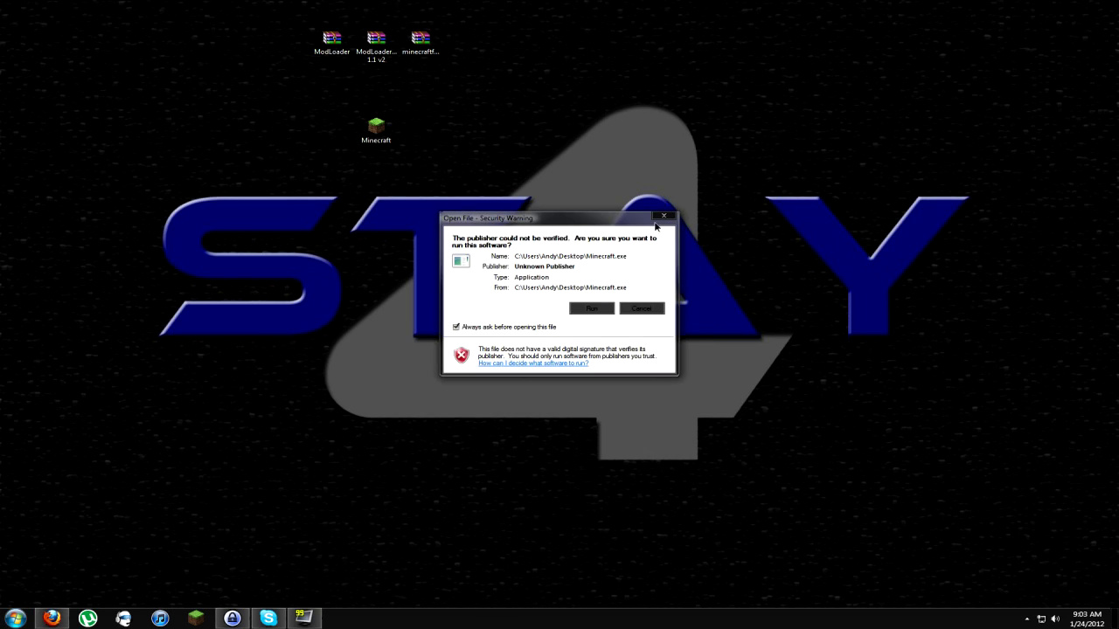
left_click(594, 308)
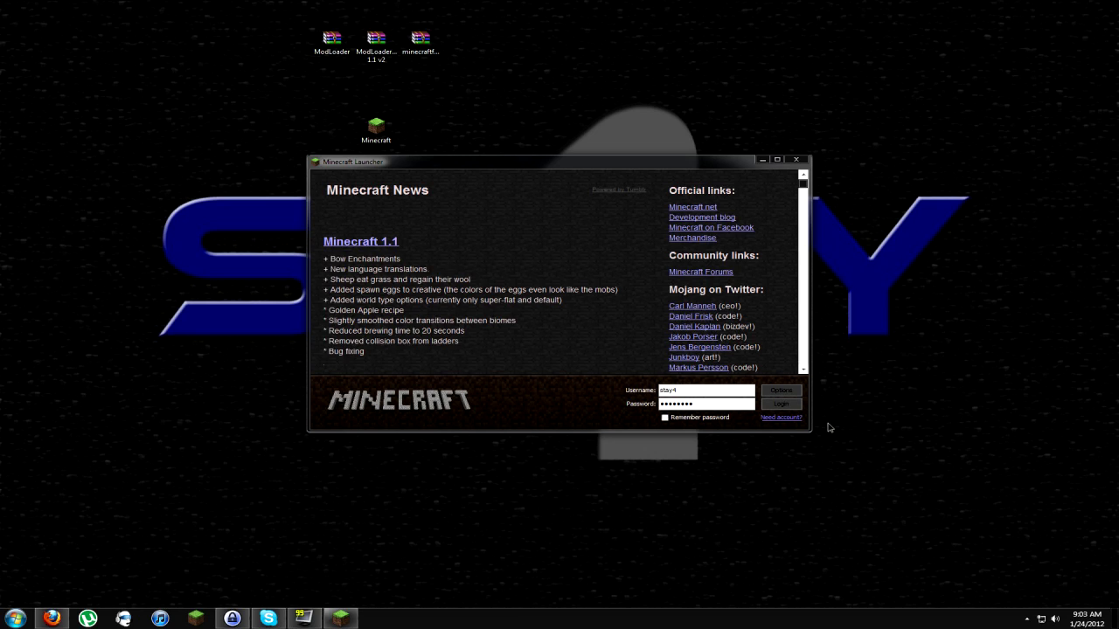
left_click(784, 406)
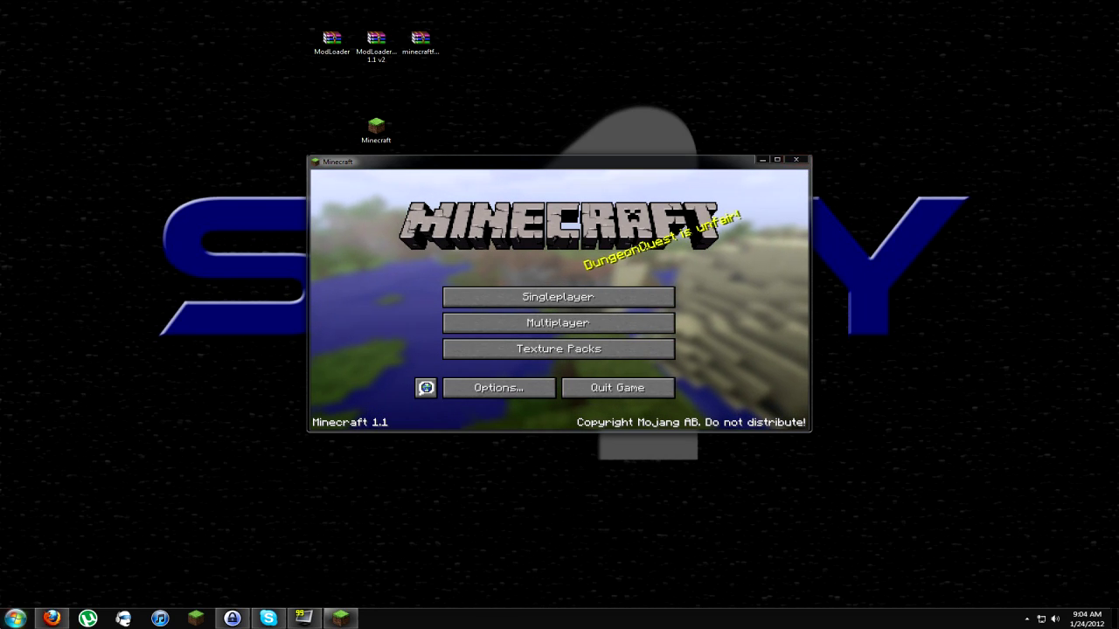
key("super")
left_click(617, 387)
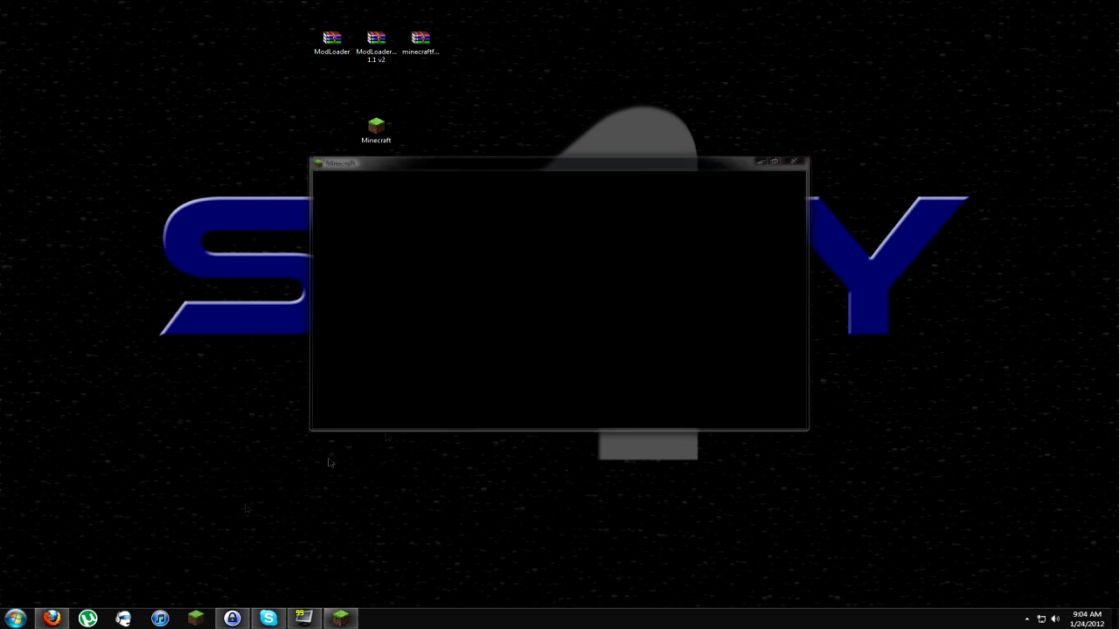
Open %appdata%, go into .minecraft, and check that the mods folder is empty.
left_click(16, 619)
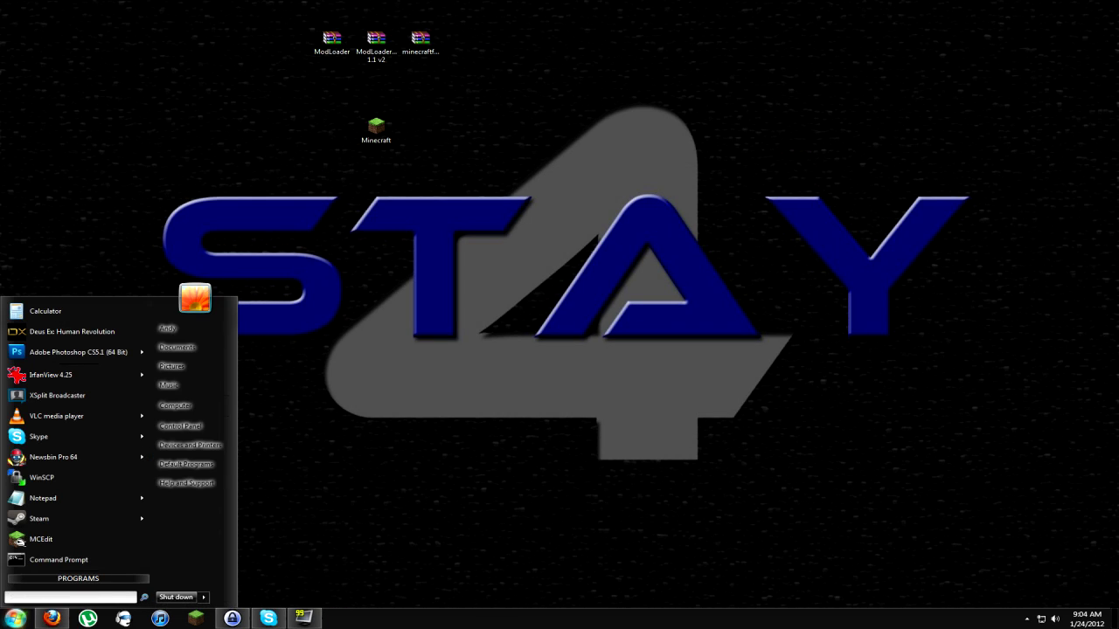
type("%ap")
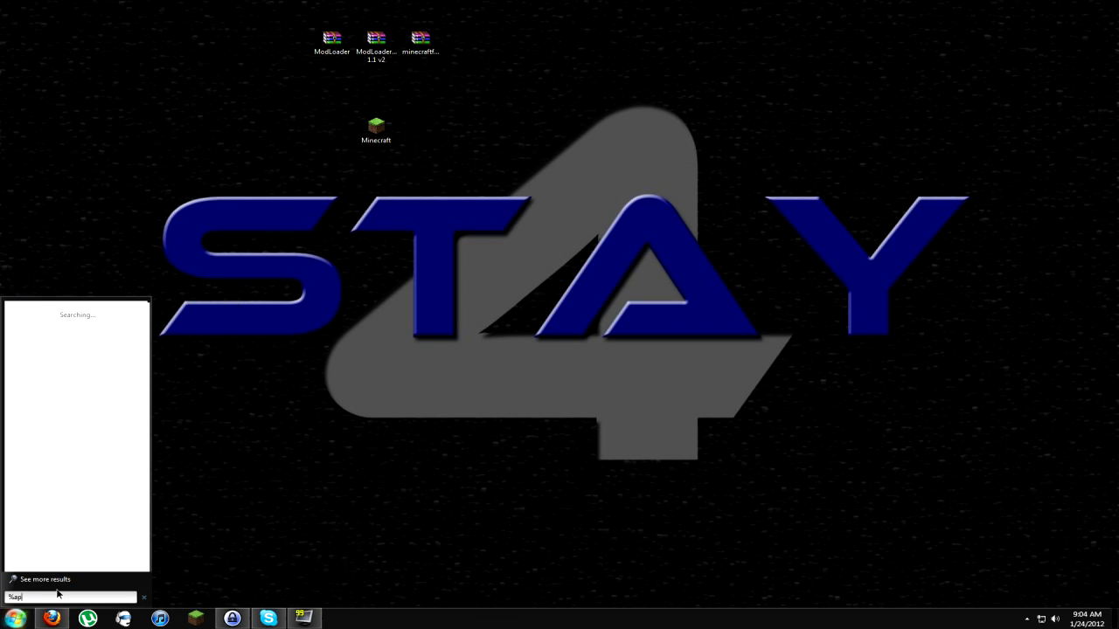
type("pdata%")
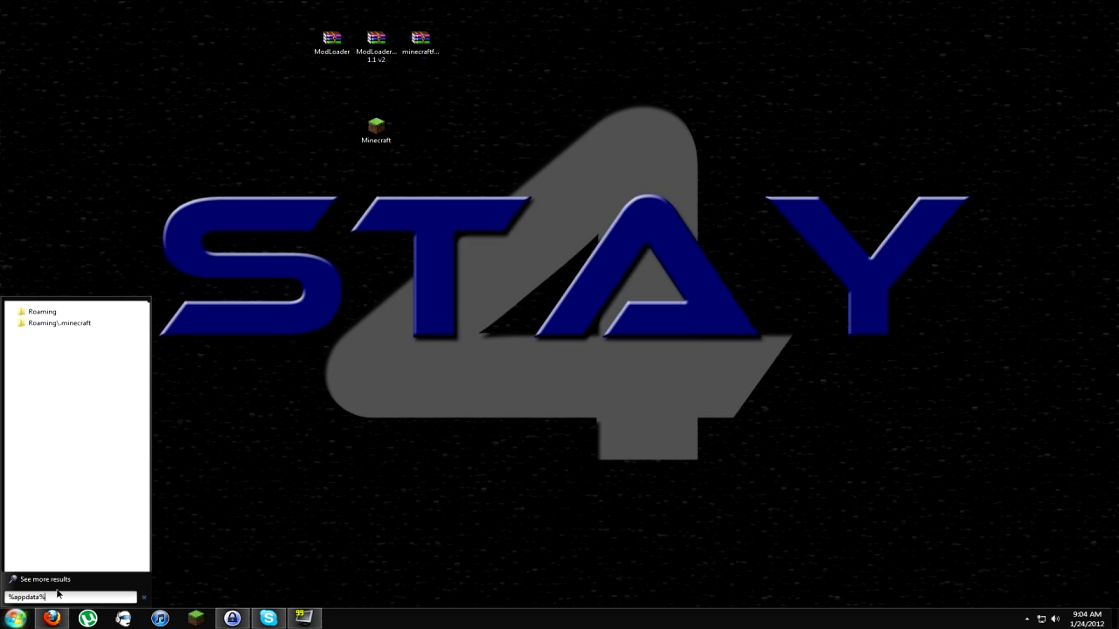
key("Return")
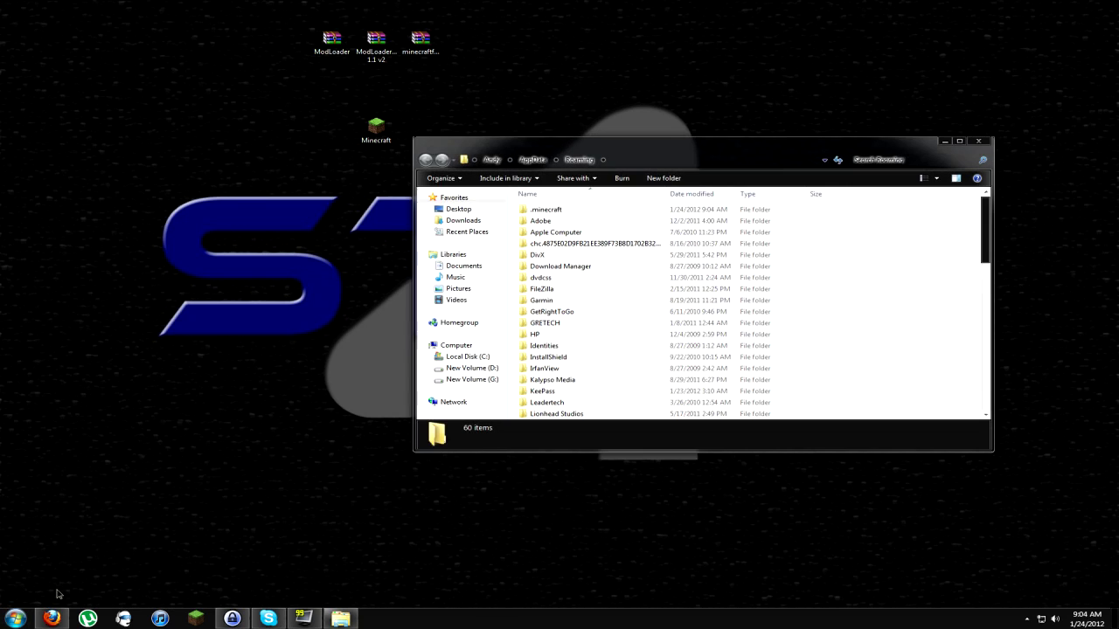
double_click(540, 211)
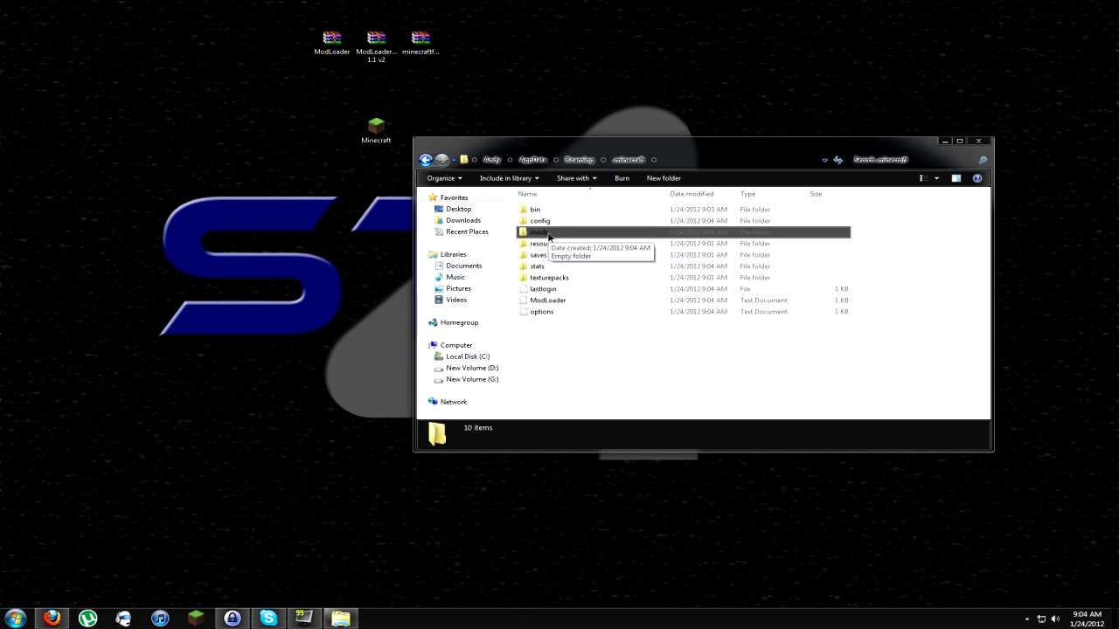
double_click(548, 233)
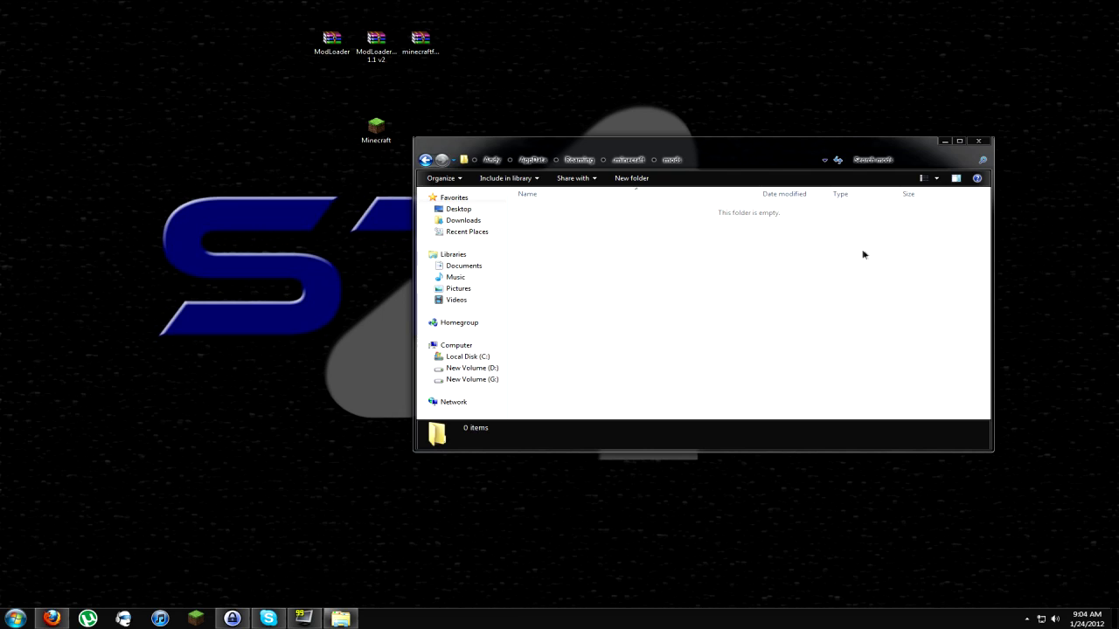
key("BackSpace")
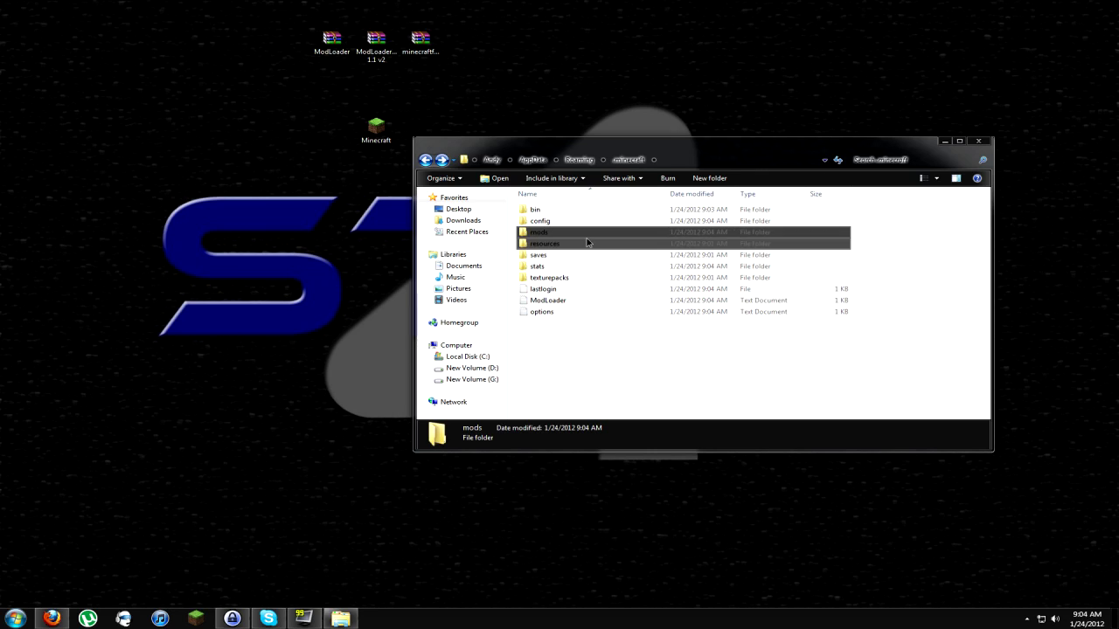
Open minecraft.jar from the .minecraft bin folder with WinRAR archiver.
left_click(582, 208)
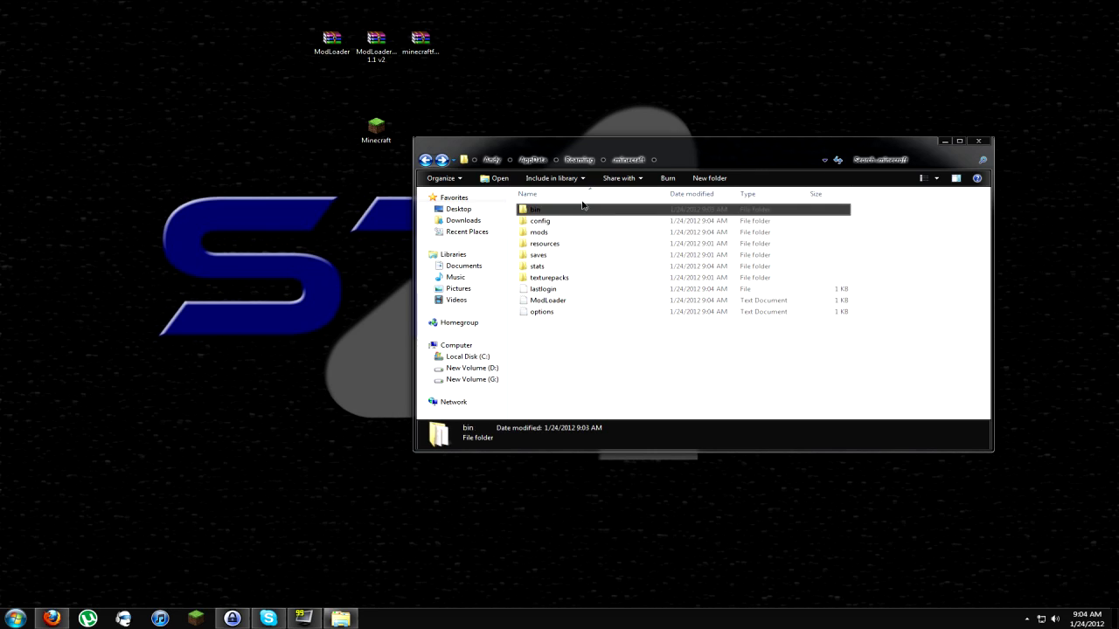
double_click(580, 208)
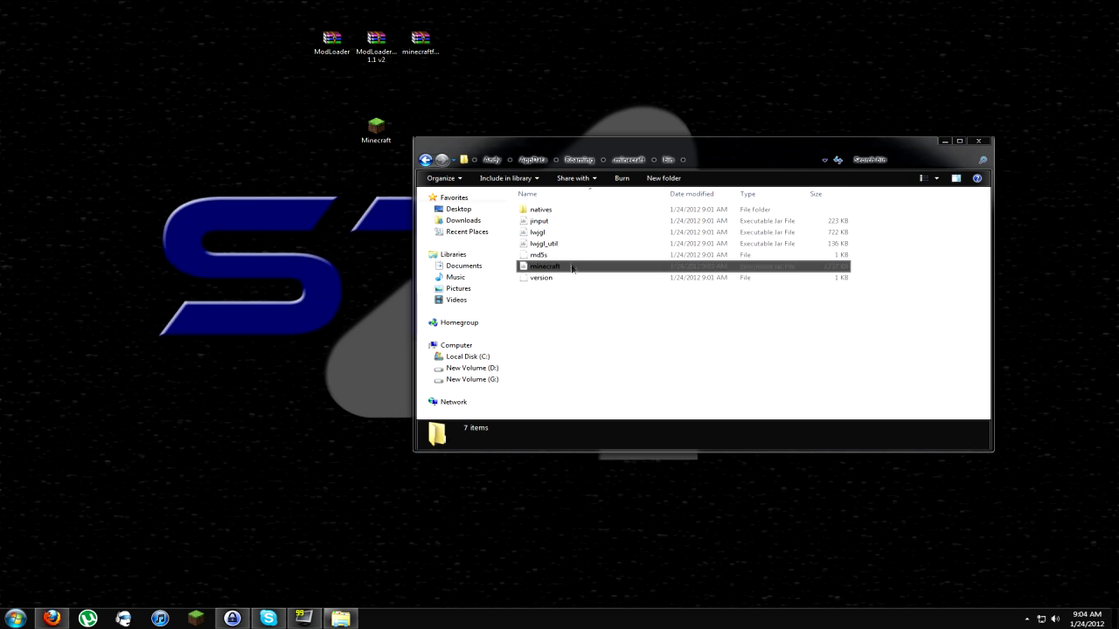
right_click(572, 270)
right_click(558, 269)
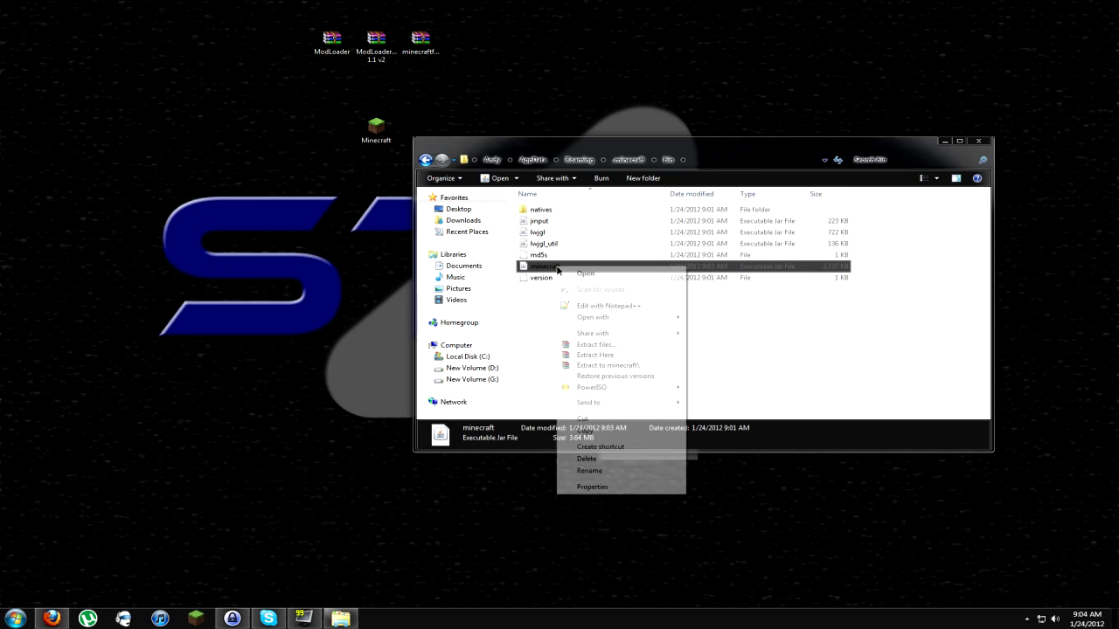
mouse_move(606, 316)
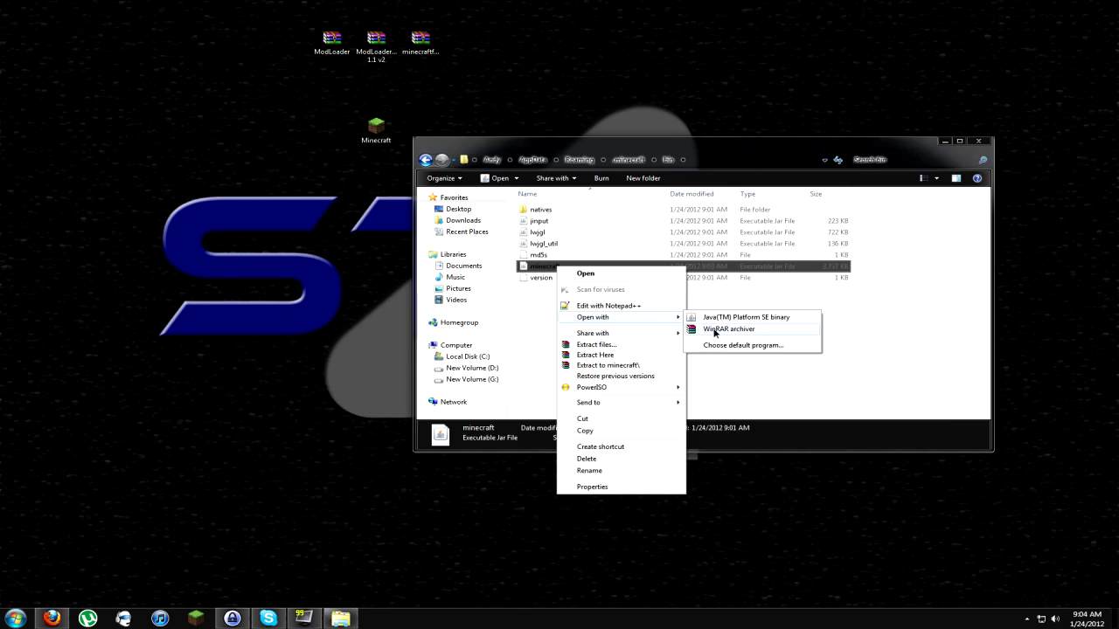
left_click(712, 333)
Open the ModLoaderMp archive from the desktop beside the minecraft.jar window.
left_click_drag(448, 64, 358, 70)
left_click(601, 253)
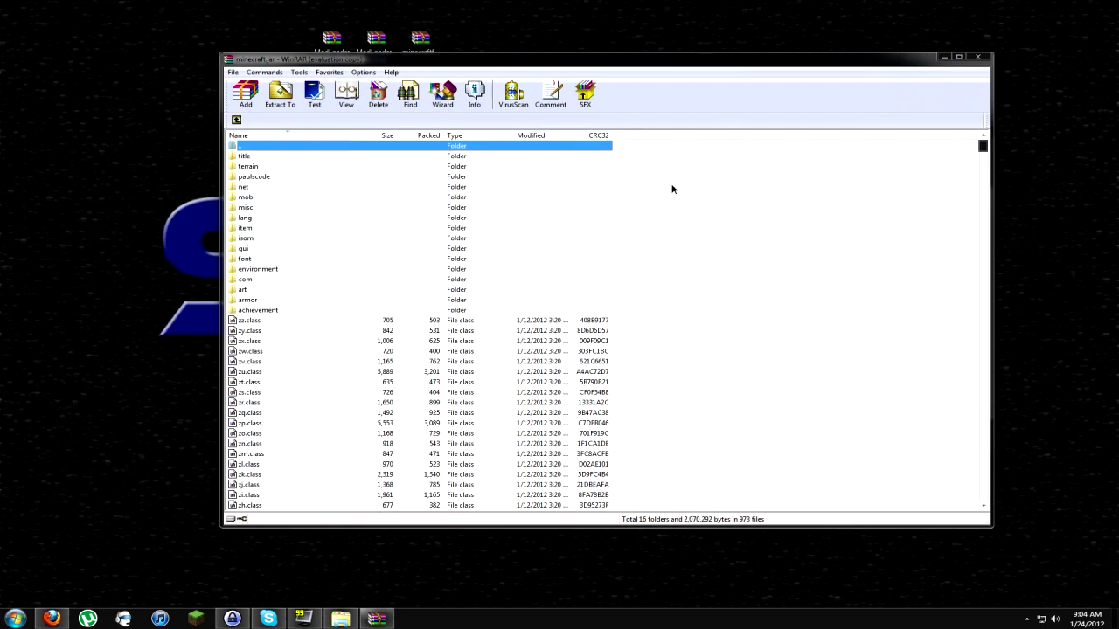
left_click_drag(727, 70, 509, 61)
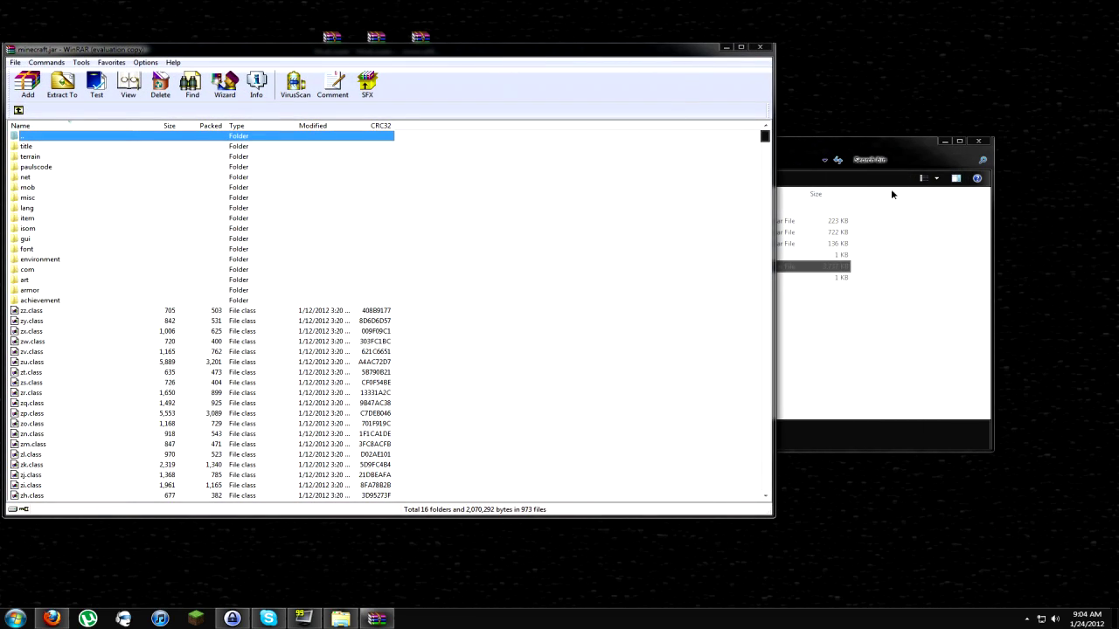
left_click(902, 155)
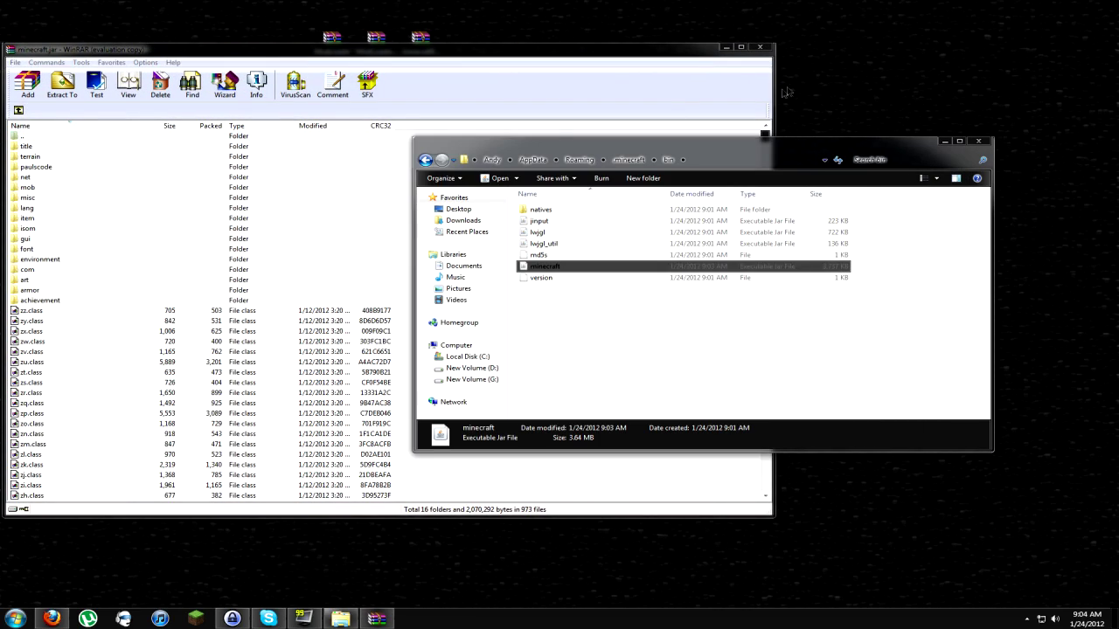
left_click(382, 41)
double_click(381, 41)
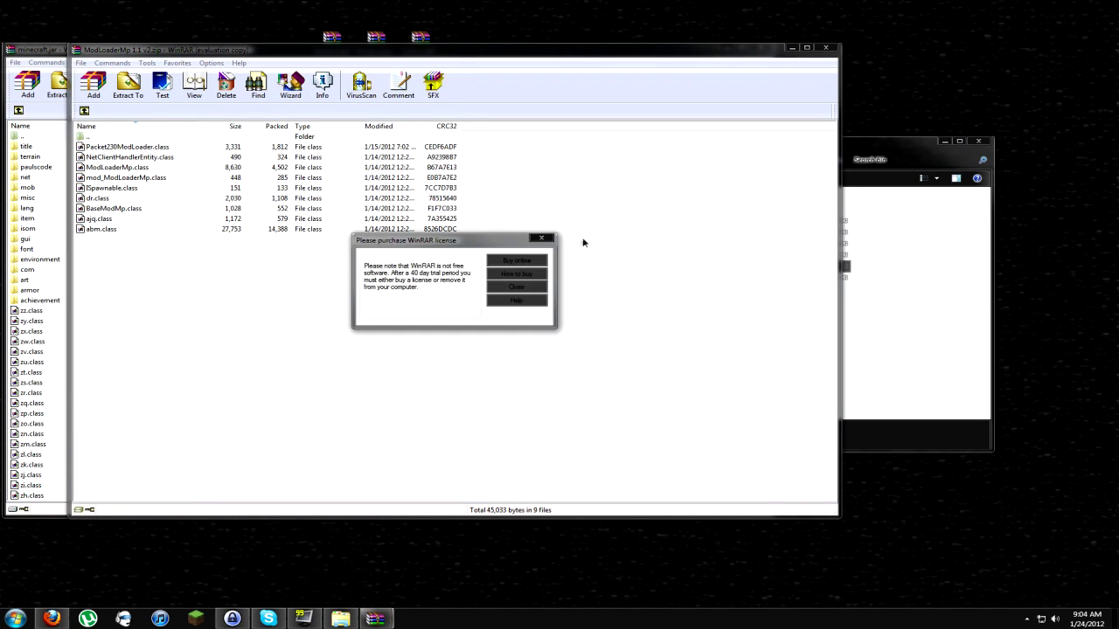
left_click(545, 238)
left_click_drag(460, 56, 732, 63)
left_click(147, 52)
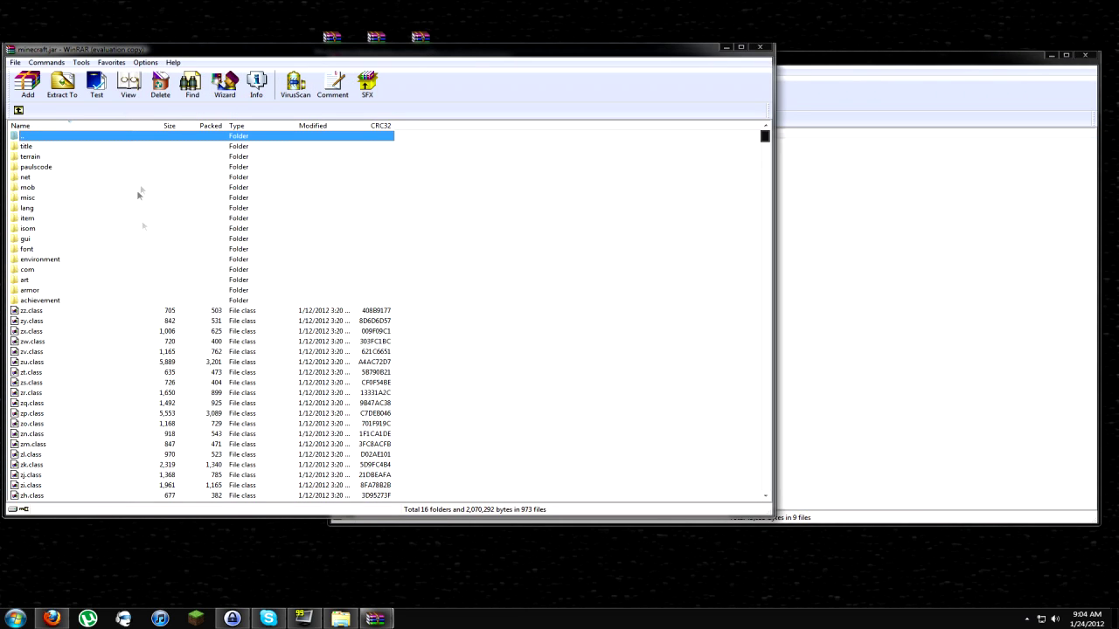
left_click(942, 460)
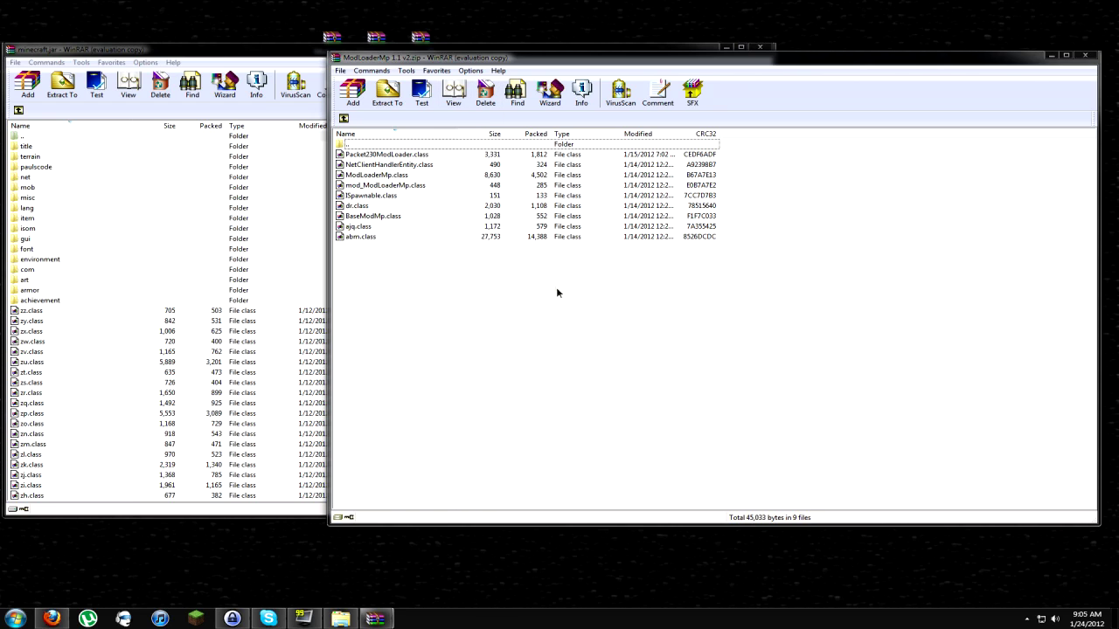
Add all nine ModLoaderMp class files into minecraft.jar, making 979 files, and close it.
left_click_drag(556, 290, 184, 456)
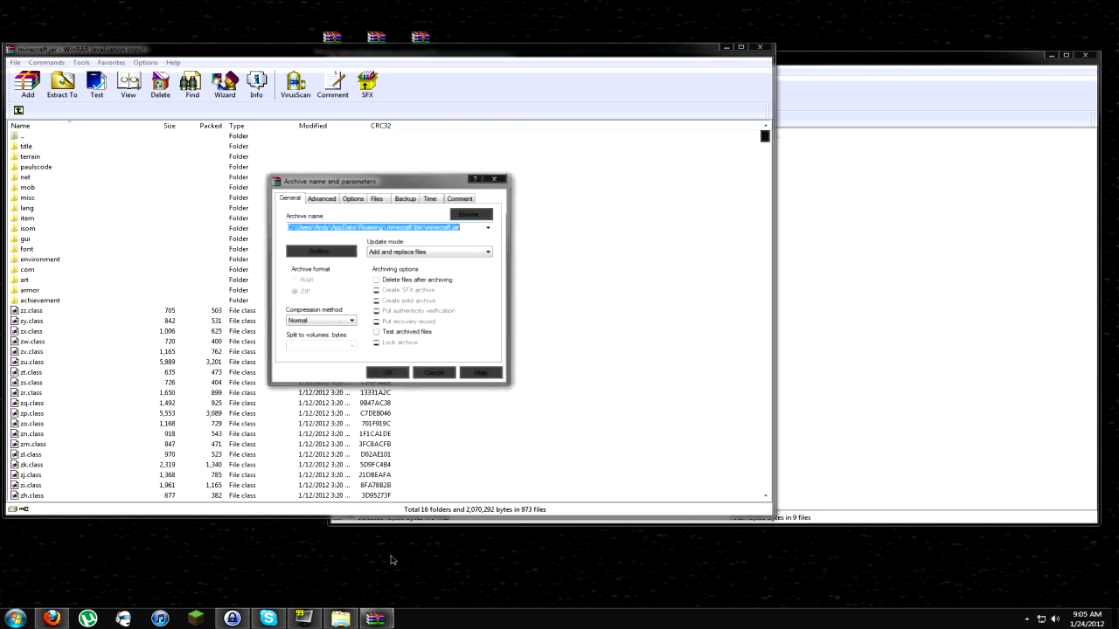
left_click(387, 375)
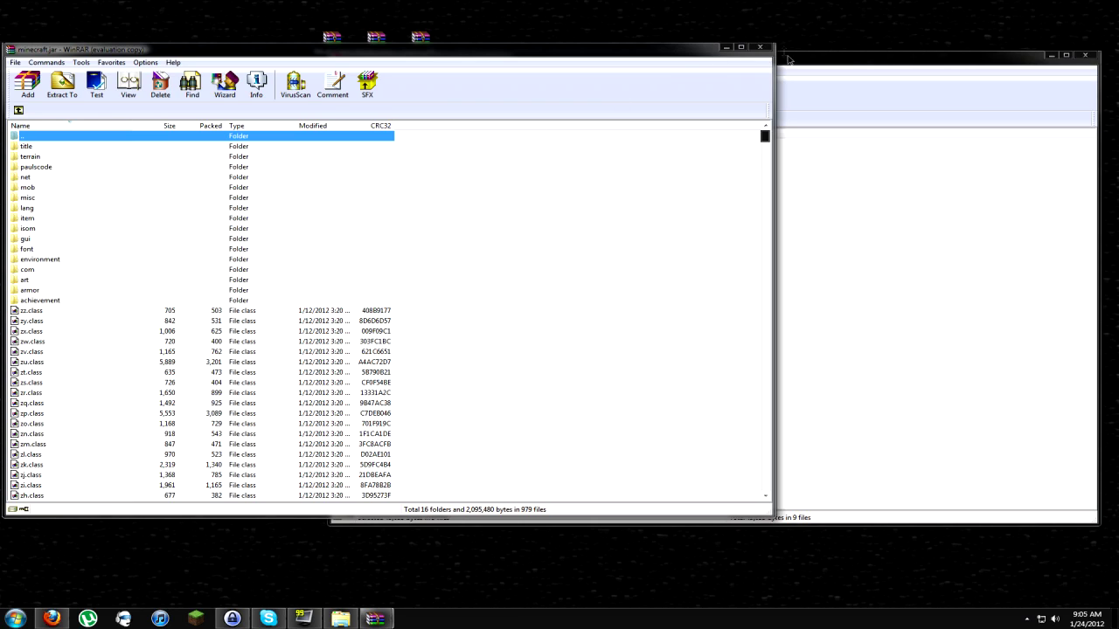
left_click(959, 89)
left_click_drag(345, 57, 338, 60)
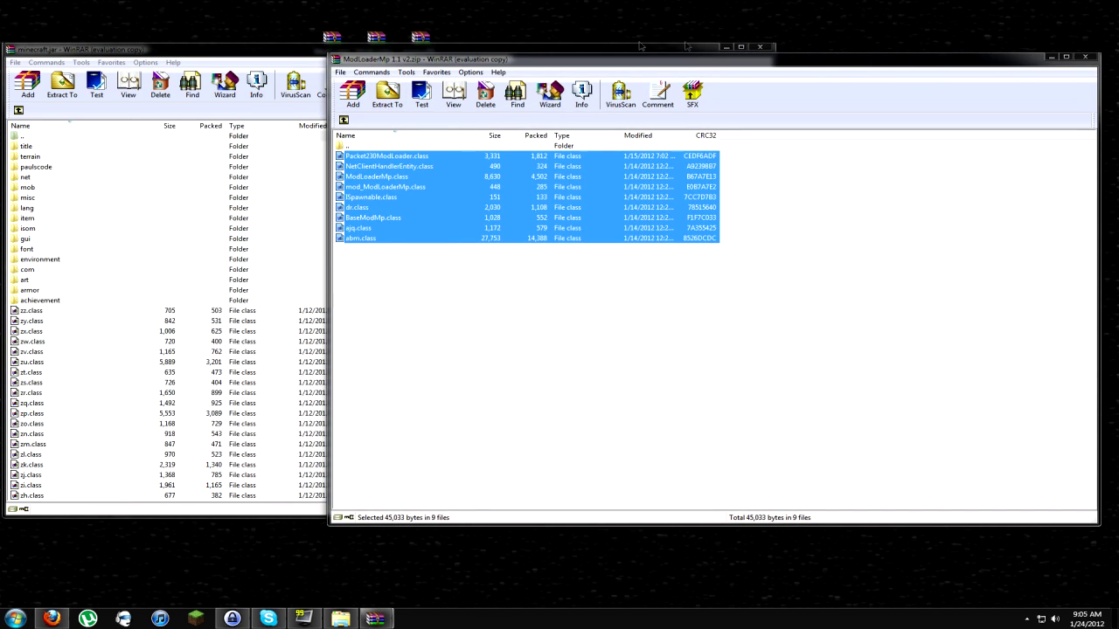
left_click(761, 46)
Close the ModLoaderMp archive and bin folder, then launch Minecraft and log in to the title screen.
left_click(1085, 59)
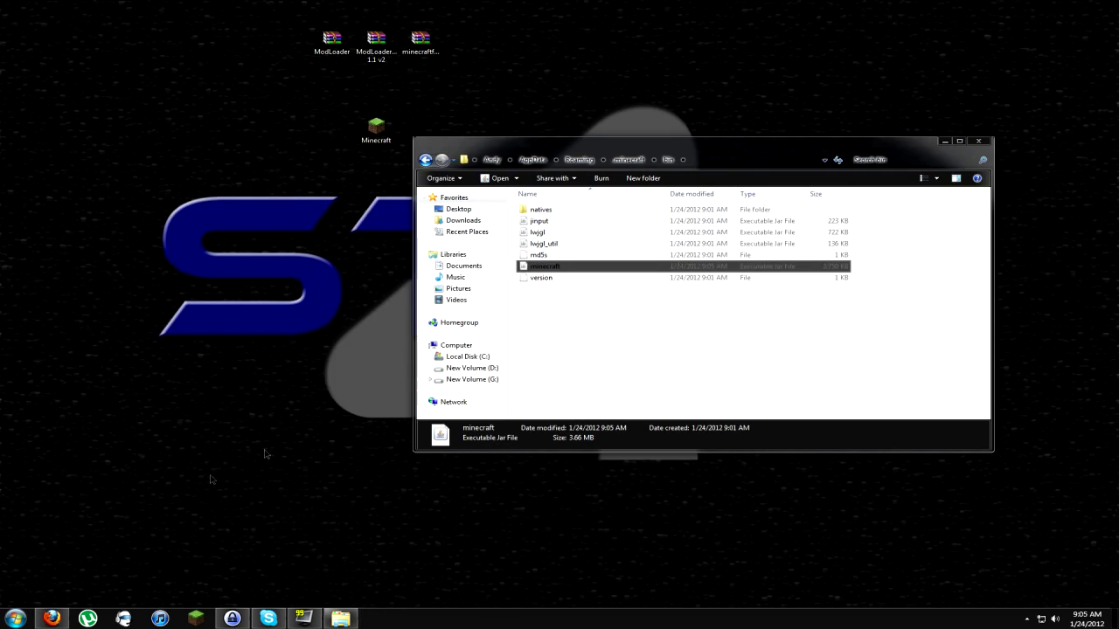
left_click(980, 140)
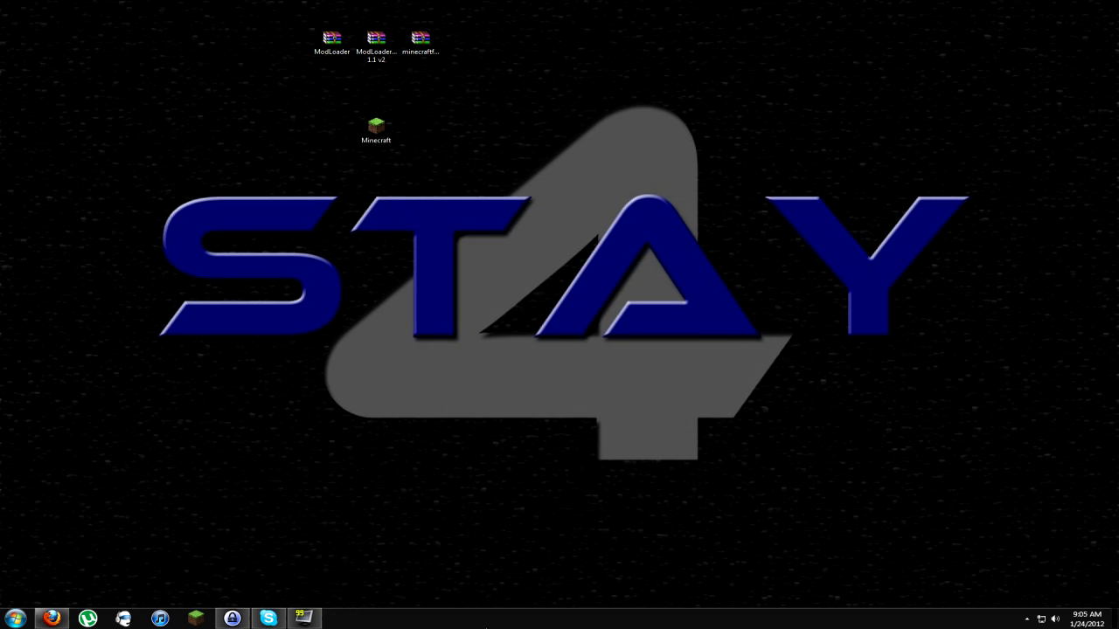
double_click(390, 148)
left_click(581, 311)
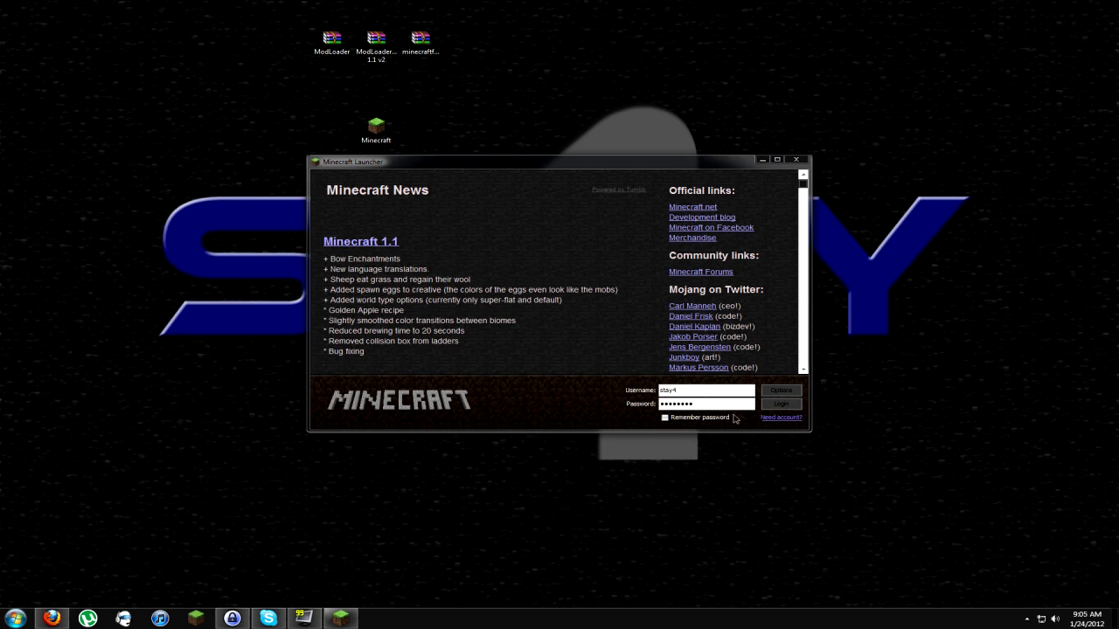
left_click(781, 404)
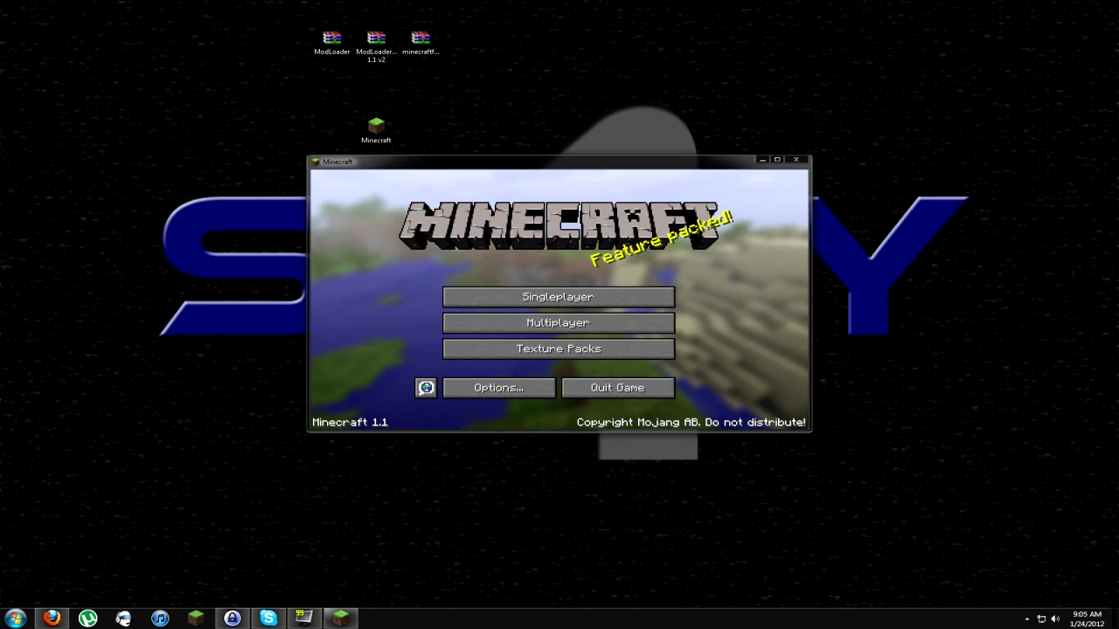
Quit the running game and open the %appdata% Roaming folder.
left_click(797, 162)
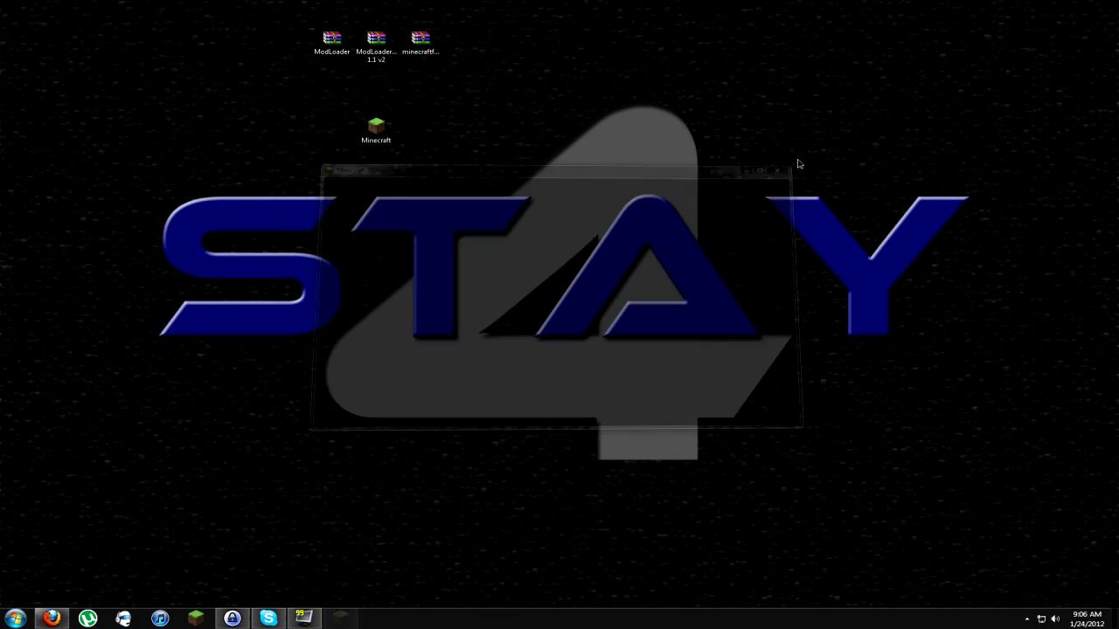
left_click(15, 618)
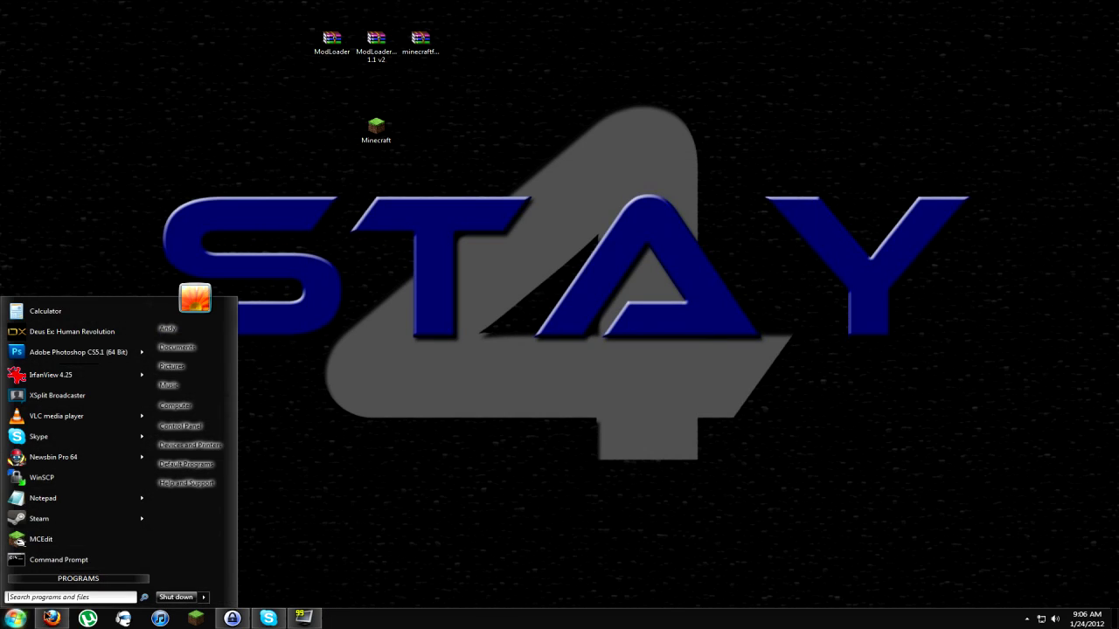
type("%appdata")
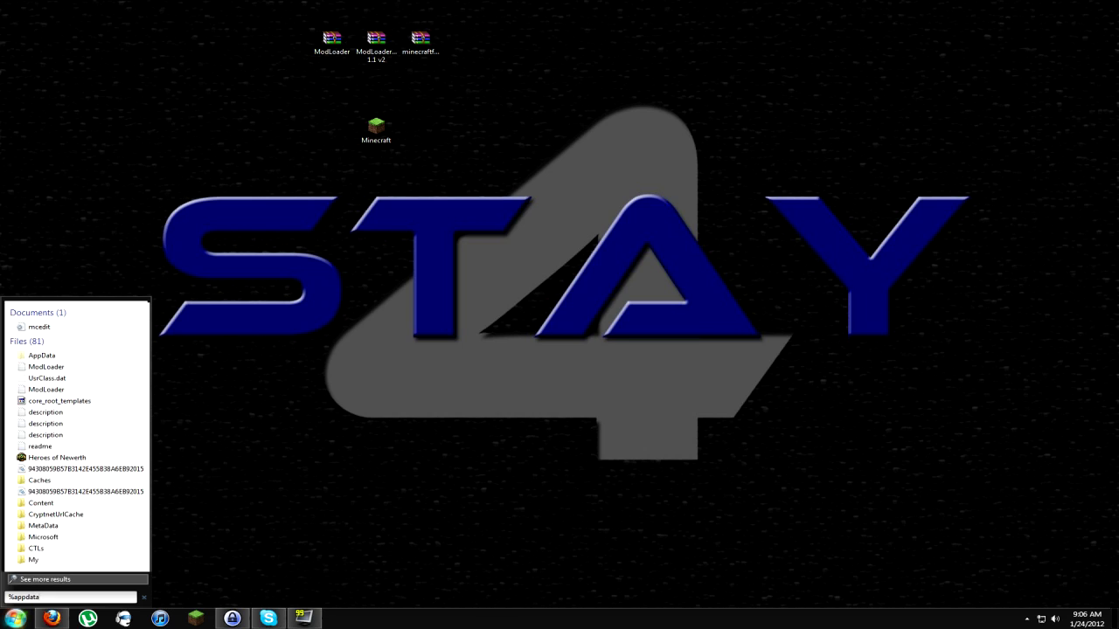
type("%")
key("Return")
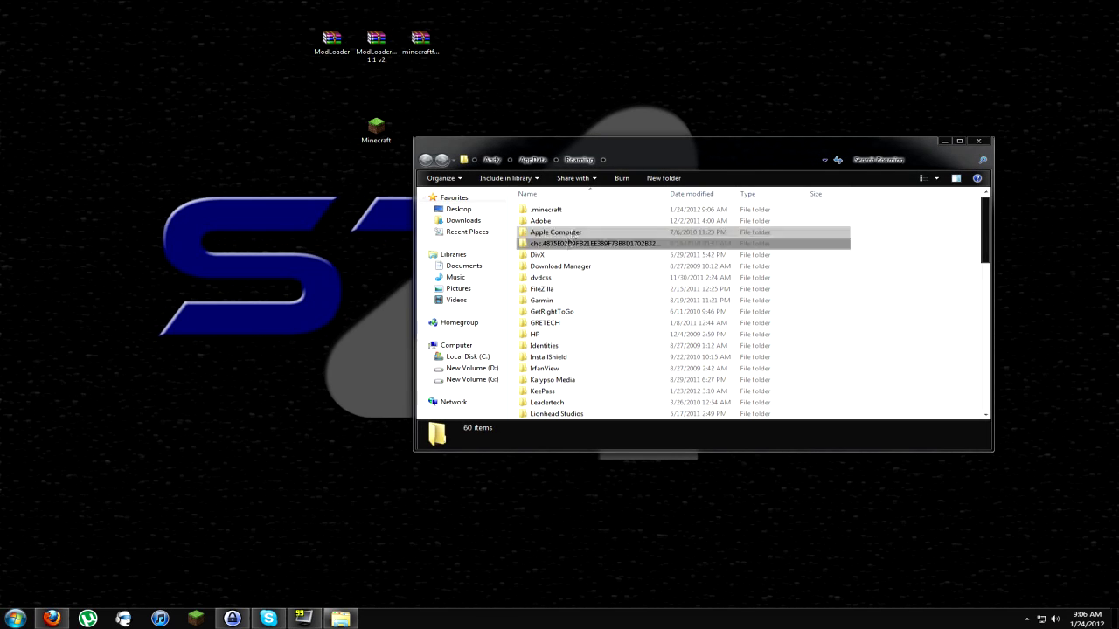
Open minecraft.jar from .minecraft\bin in WinRAR archiver and dismiss the licence reminder.
double_click(576, 210)
double_click(571, 212)
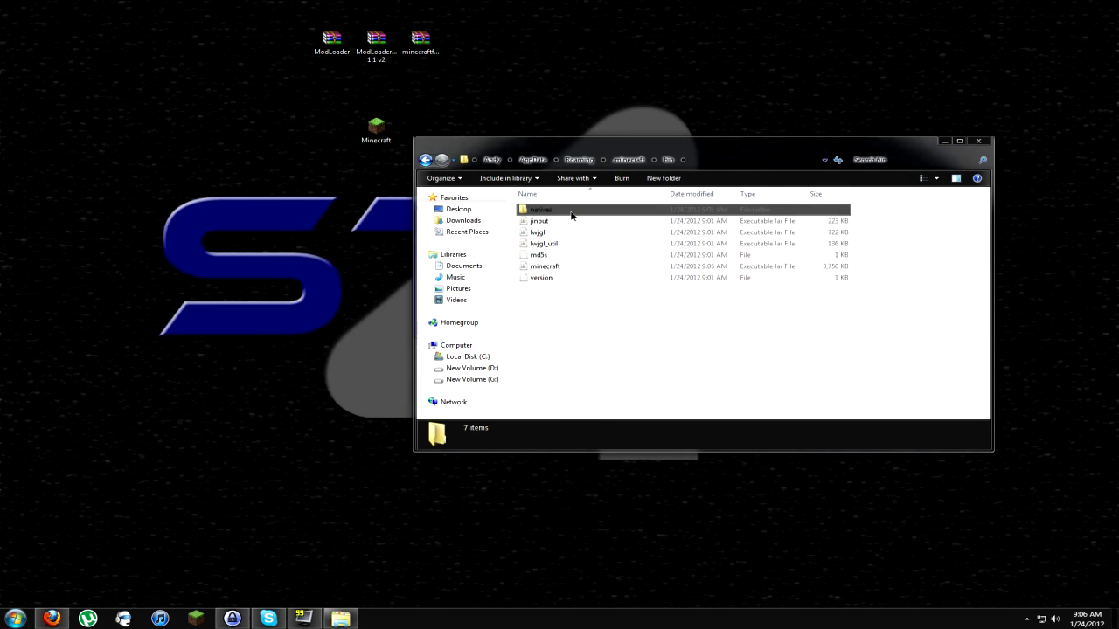
right_click(580, 264)
right_click(532, 265)
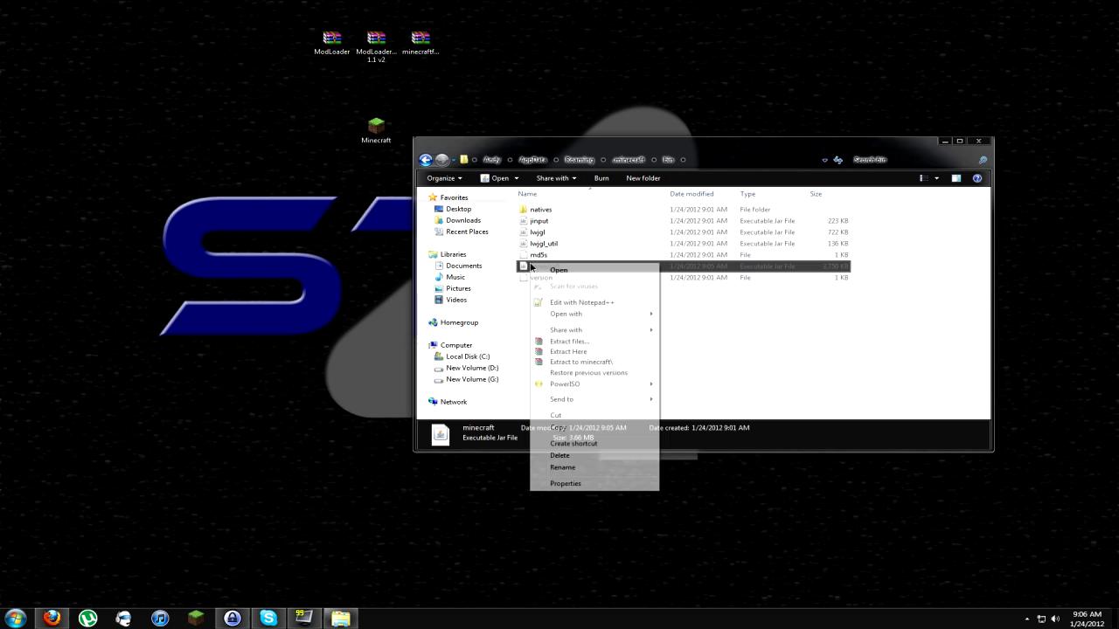
mouse_move(592, 315)
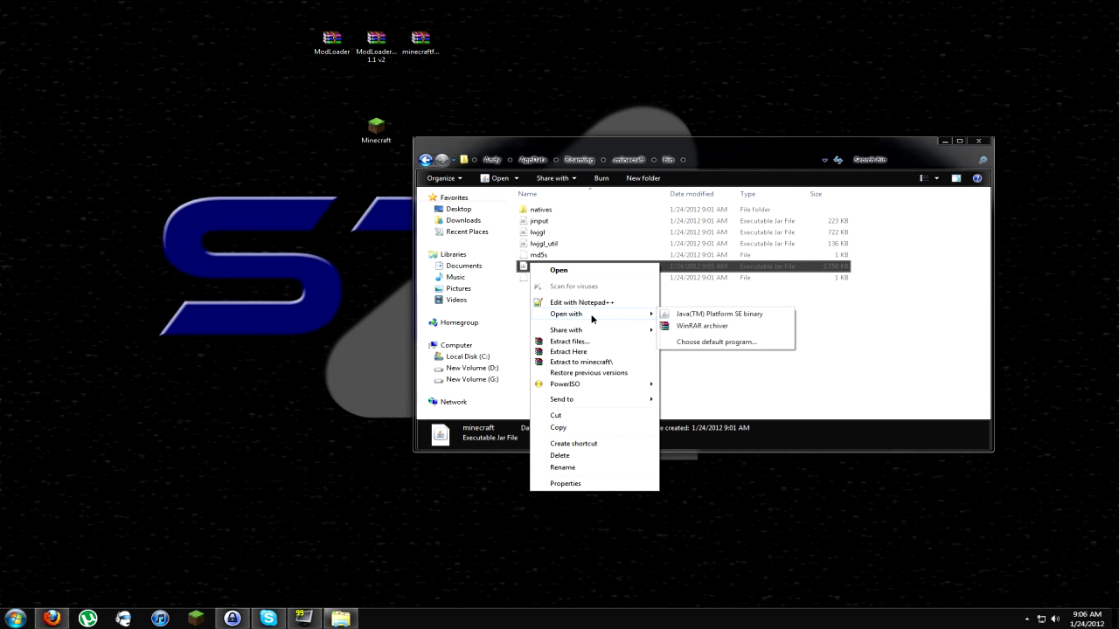
left_click(700, 327)
left_click_drag(730, 61, 392, 78)
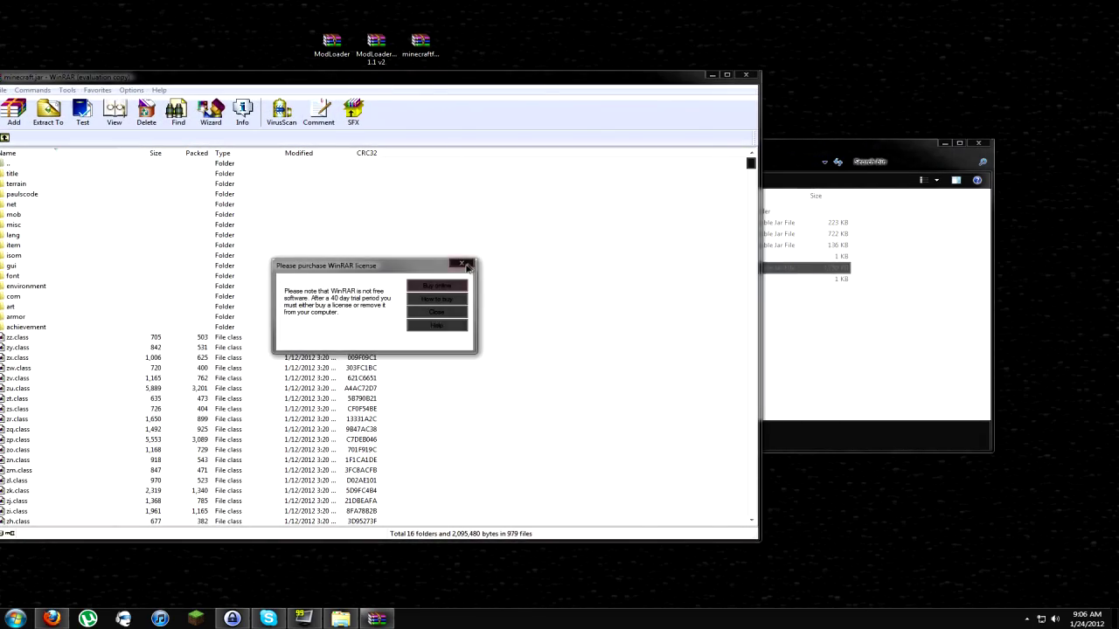
left_click(461, 263)
Add all minecraftforge-client files and the forge folder into minecraft.jar (17 folders, 980 files), then close it.
left_click_drag(489, 87, 210, 87)
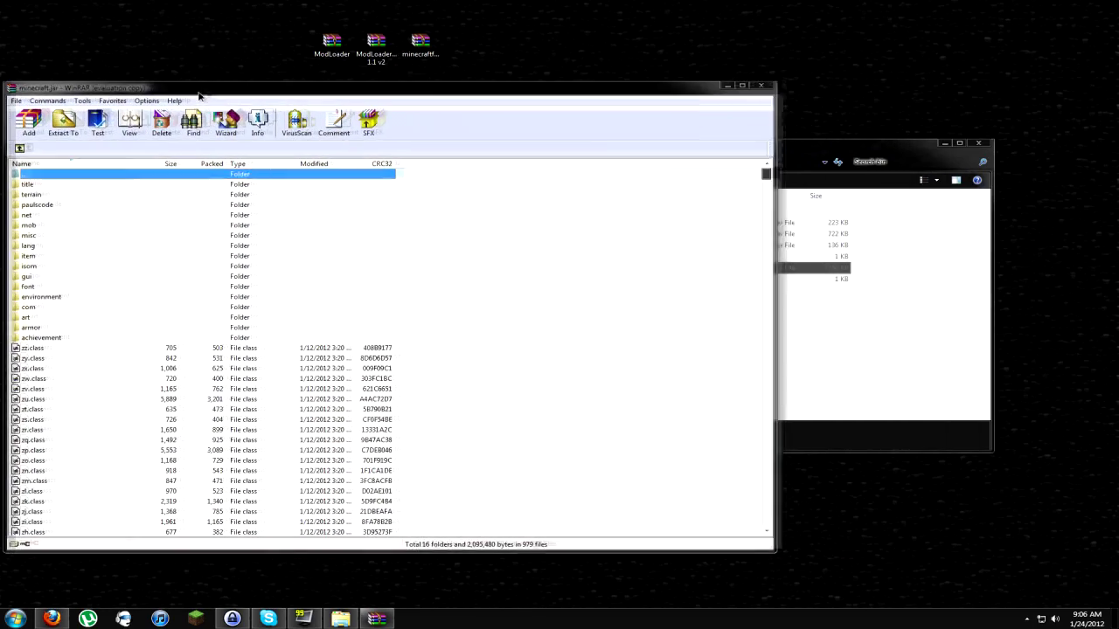
double_click(420, 44)
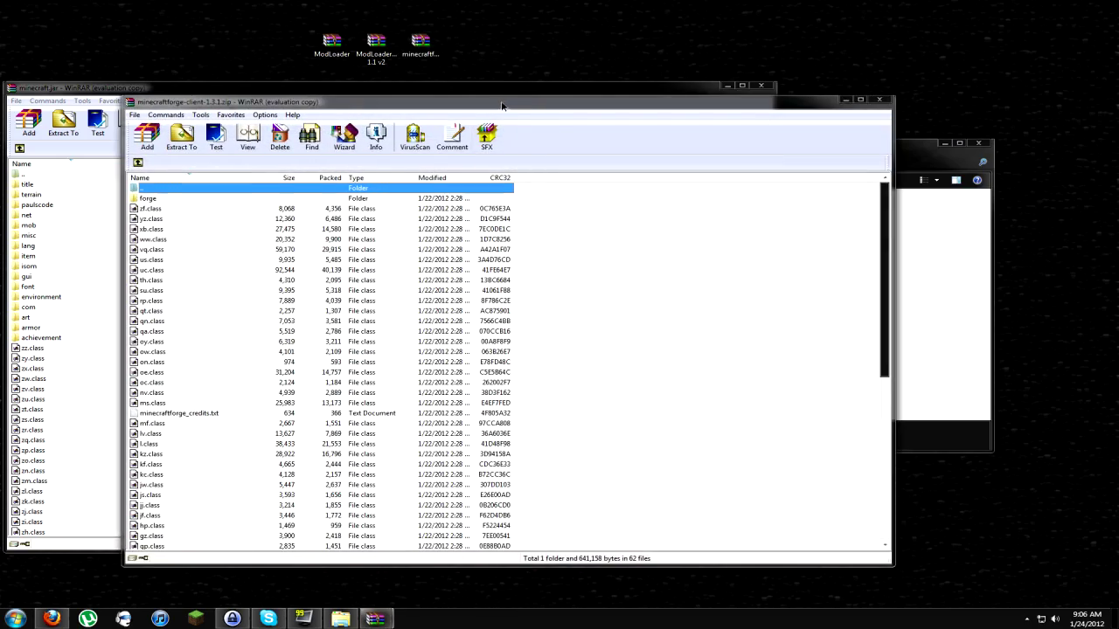
left_click_drag(499, 103, 626, 104)
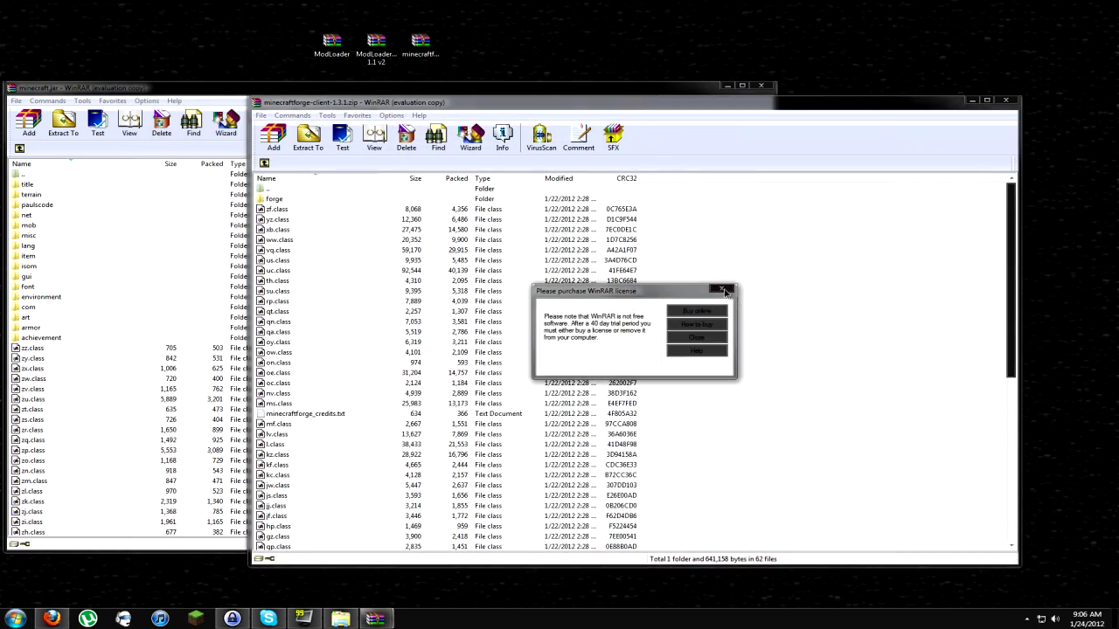
left_click(721, 289)
left_click_drag(448, 108, 650, 110)
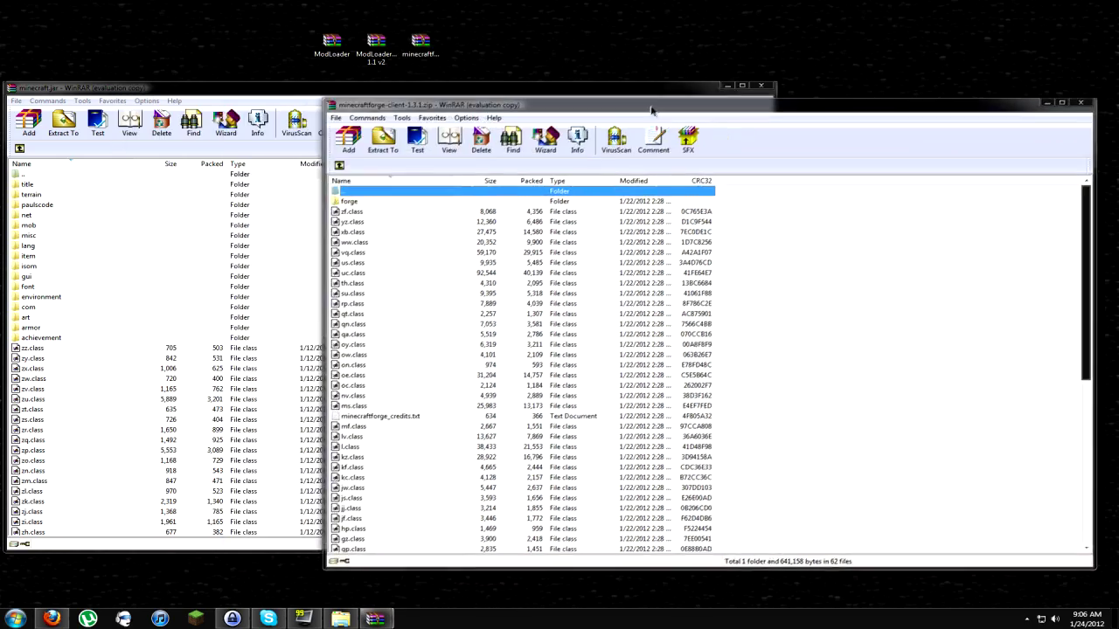
scroll(624, 295, "down", 10)
left_click_drag(818, 531, 373, 201)
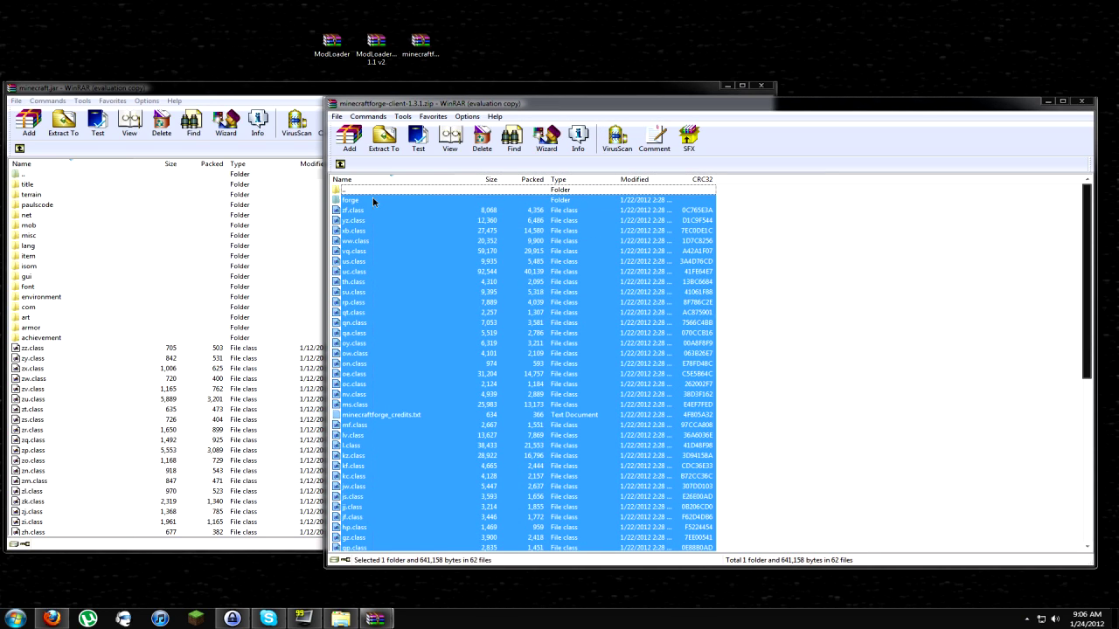
left_click_drag(405, 236, 122, 394)
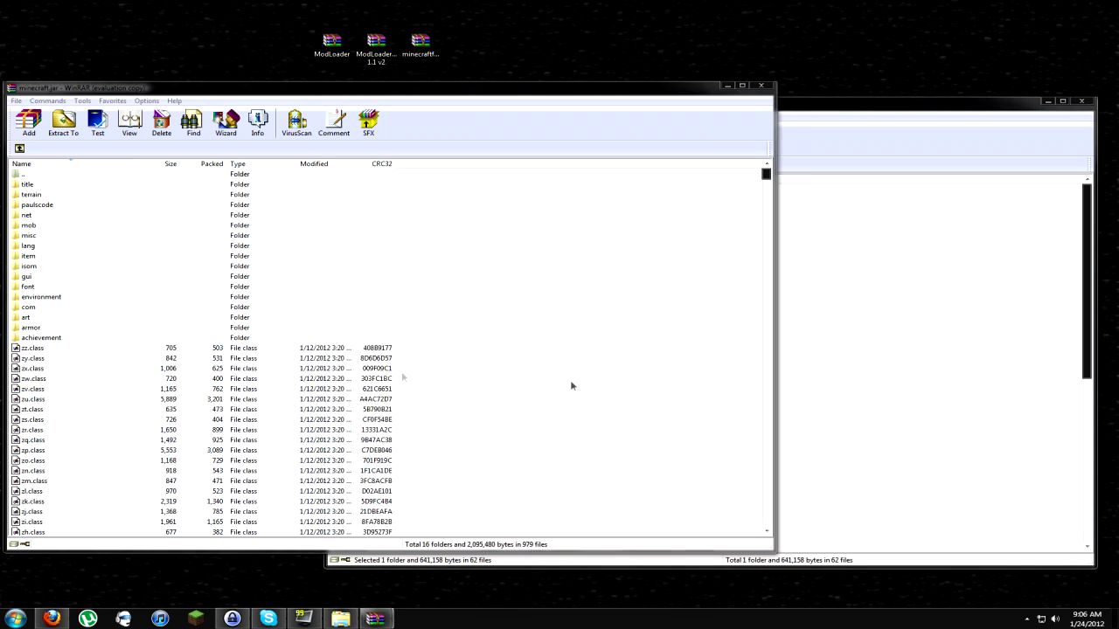
left_click(383, 412)
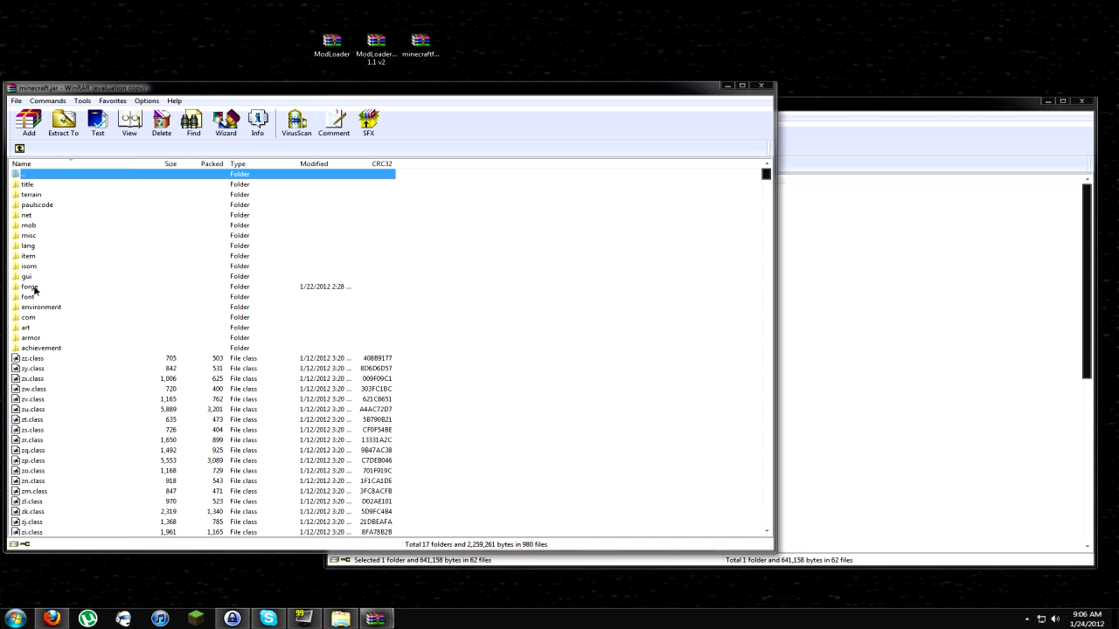
left_click(759, 85)
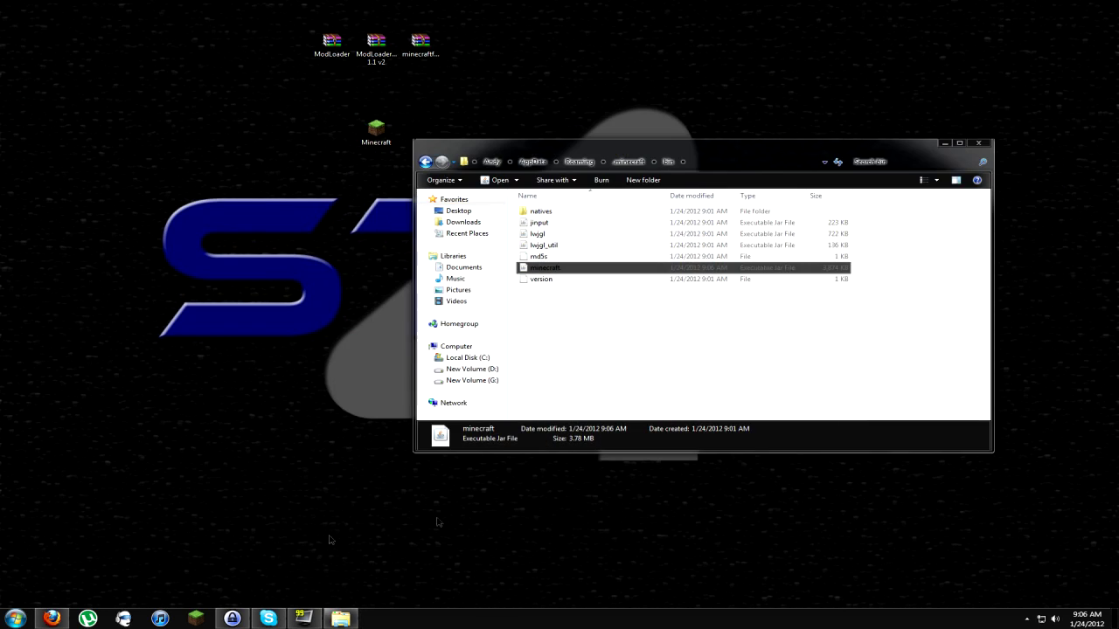
Close the bin folder, launch and log in to Forge-modded Minecraft 1.1, then quit the game.
left_click(980, 144)
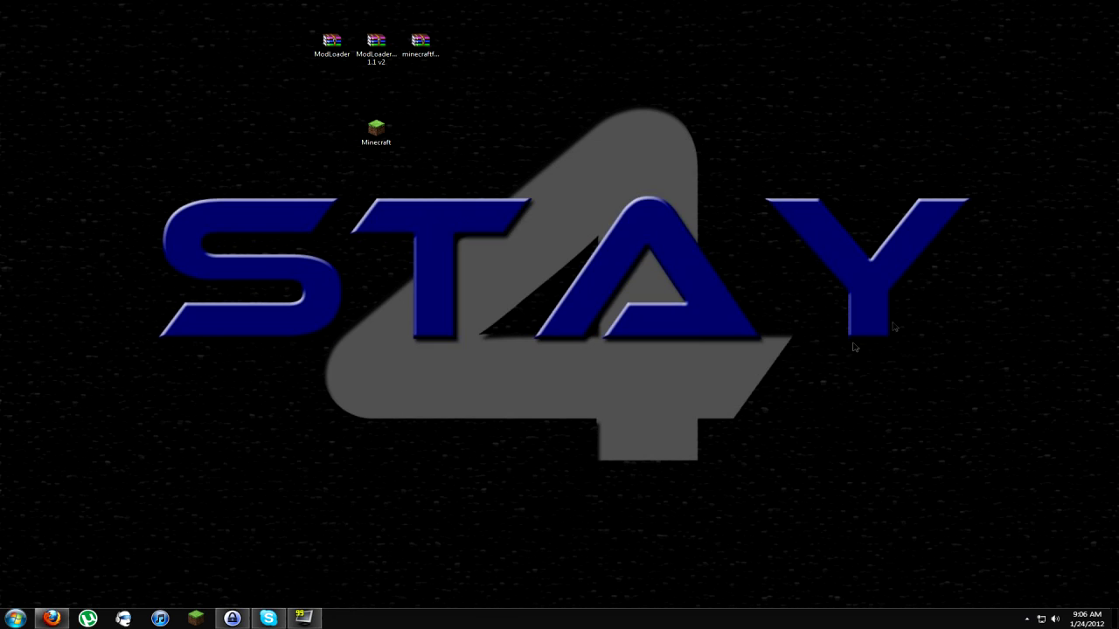
double_click(376, 131)
left_click(579, 310)
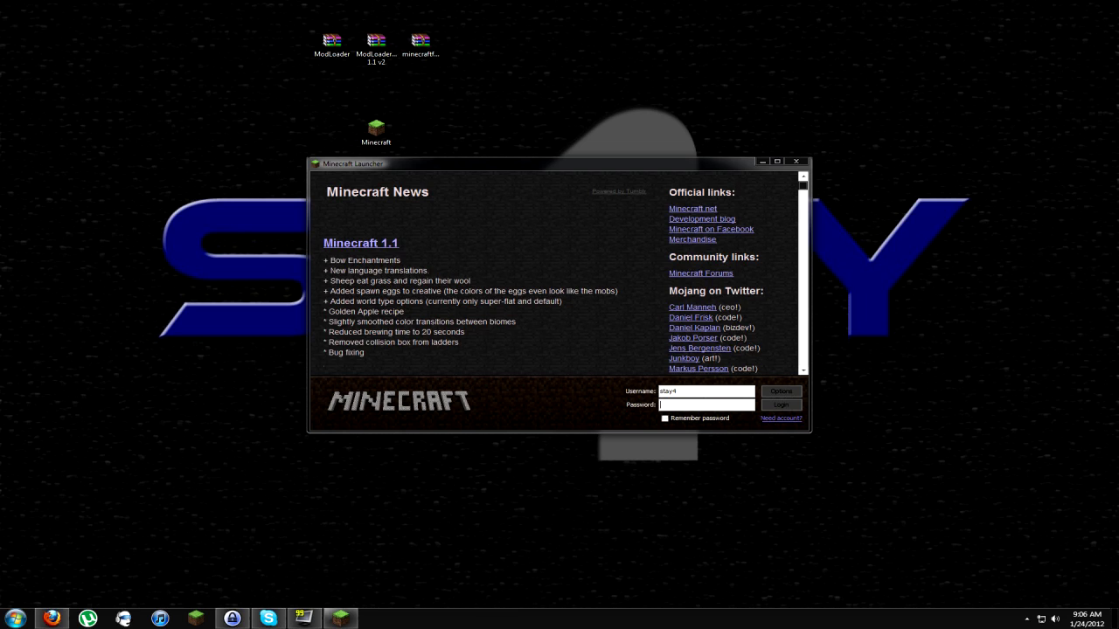
key("Return")
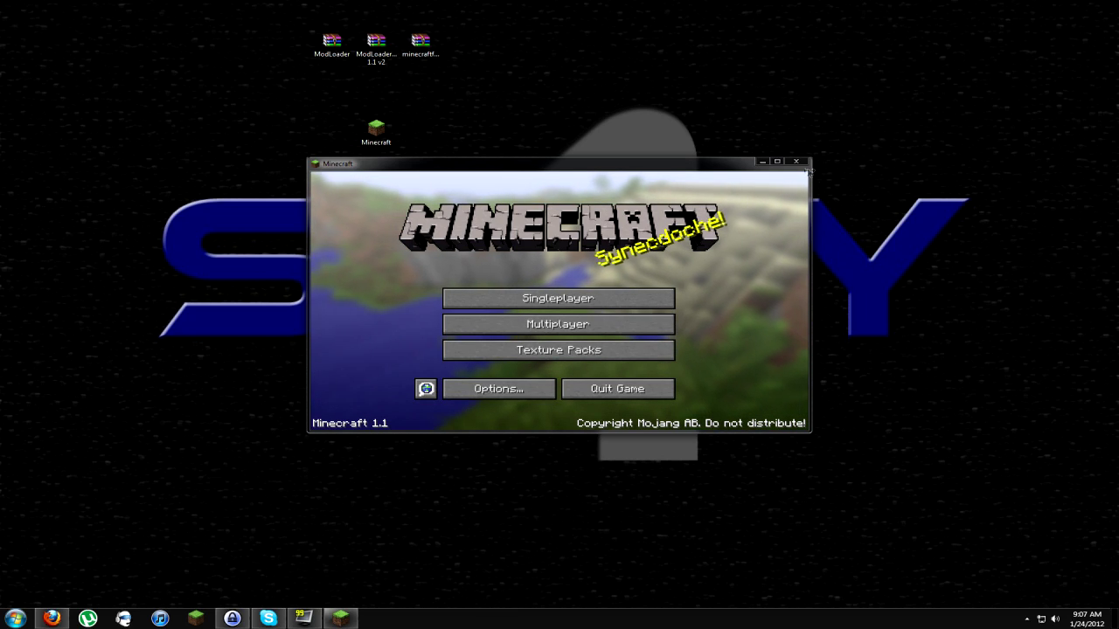
left_click(797, 162)
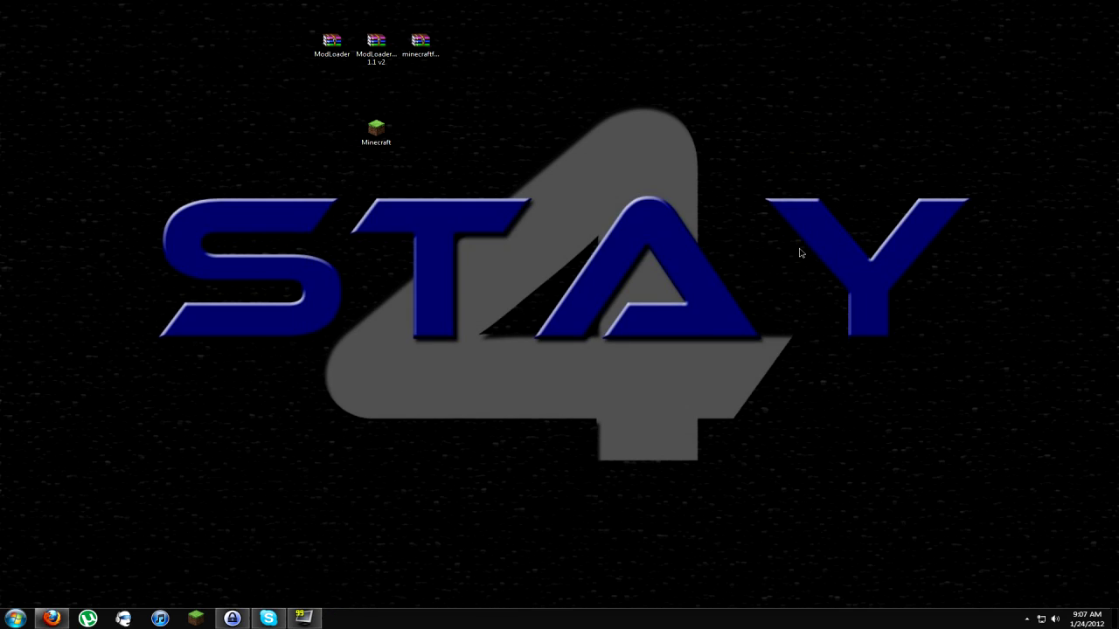